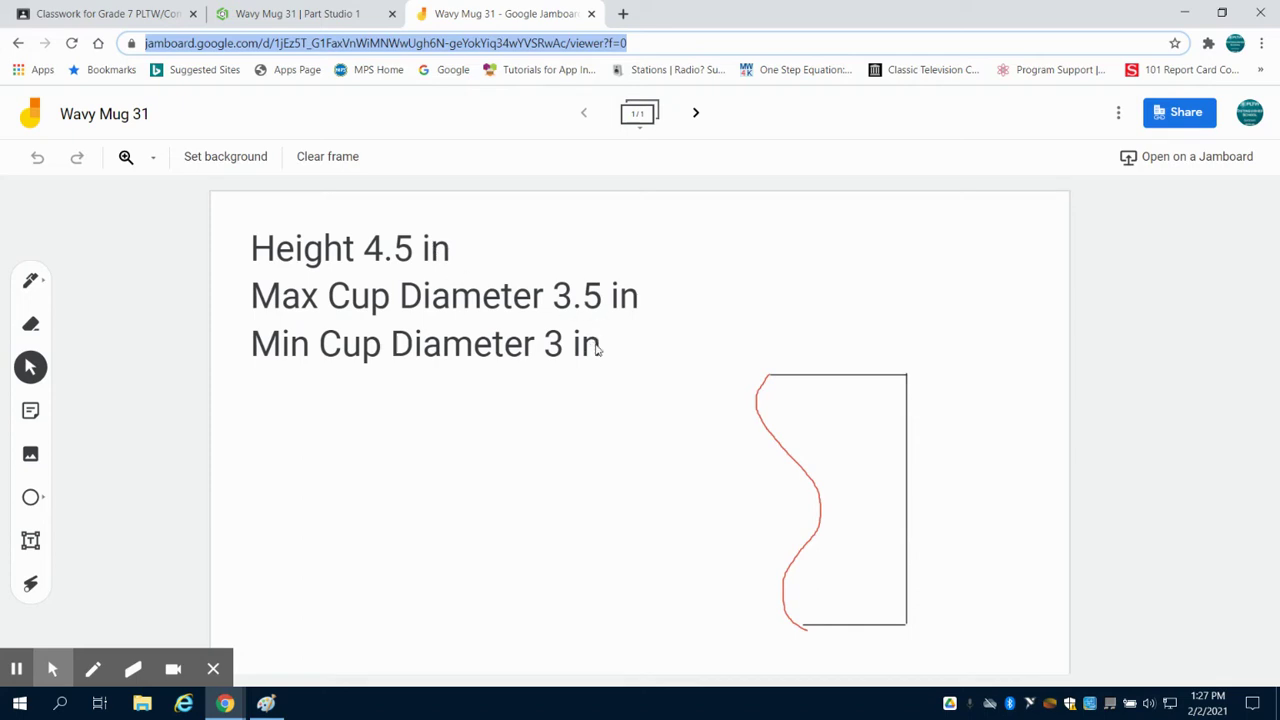
Step: Switch to the Wavy Mug 31 Part Studio in Onshape and start a sketch on the Front plane, viewed face-on
click(330, 12)
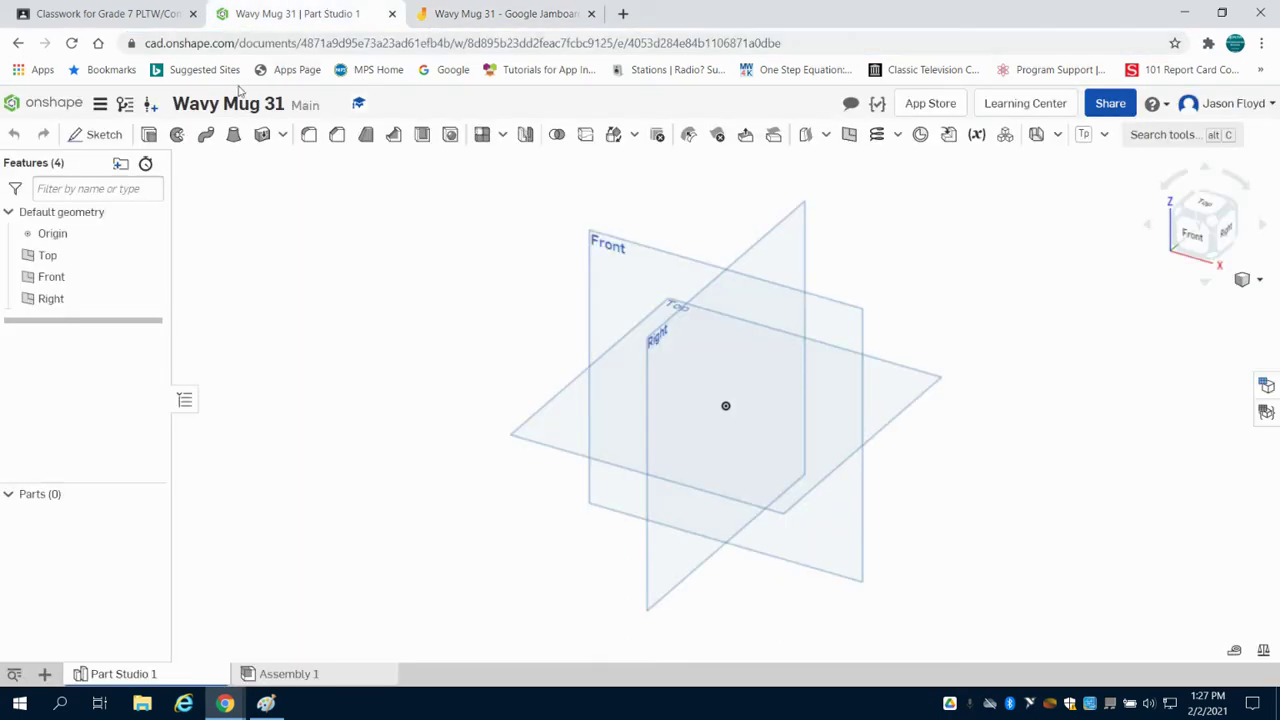
click(95, 134)
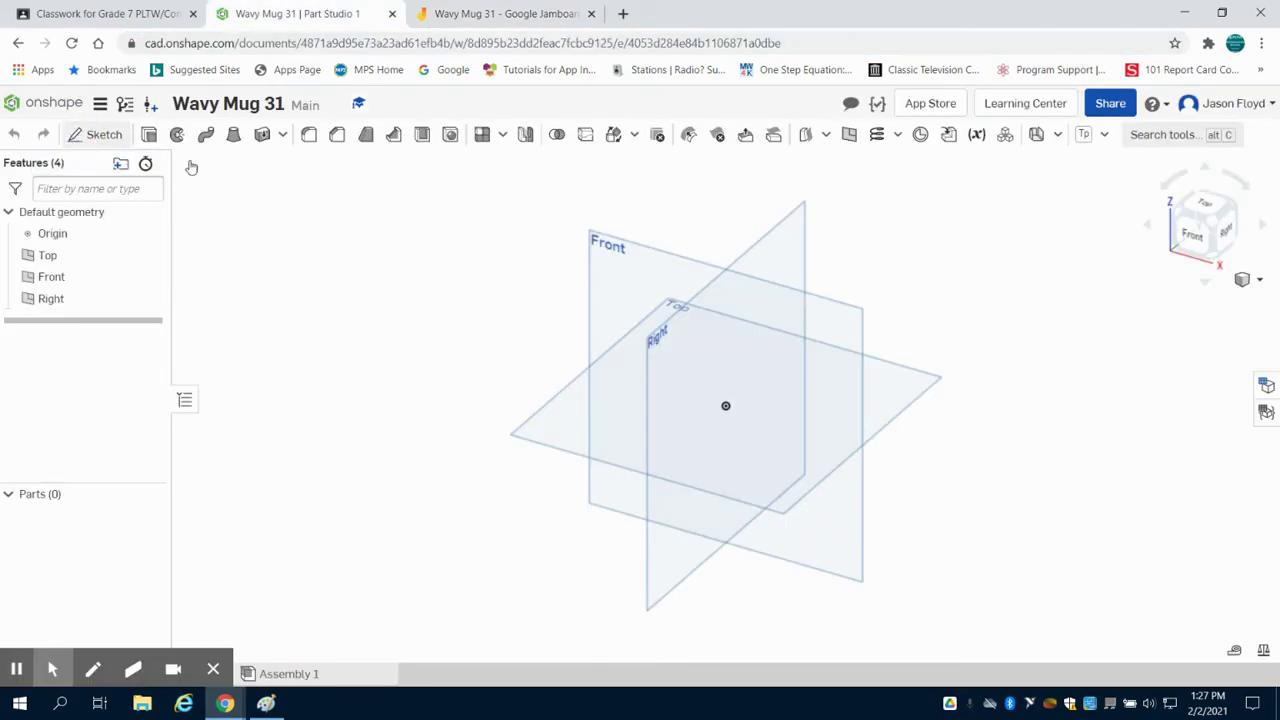
click(630, 283)
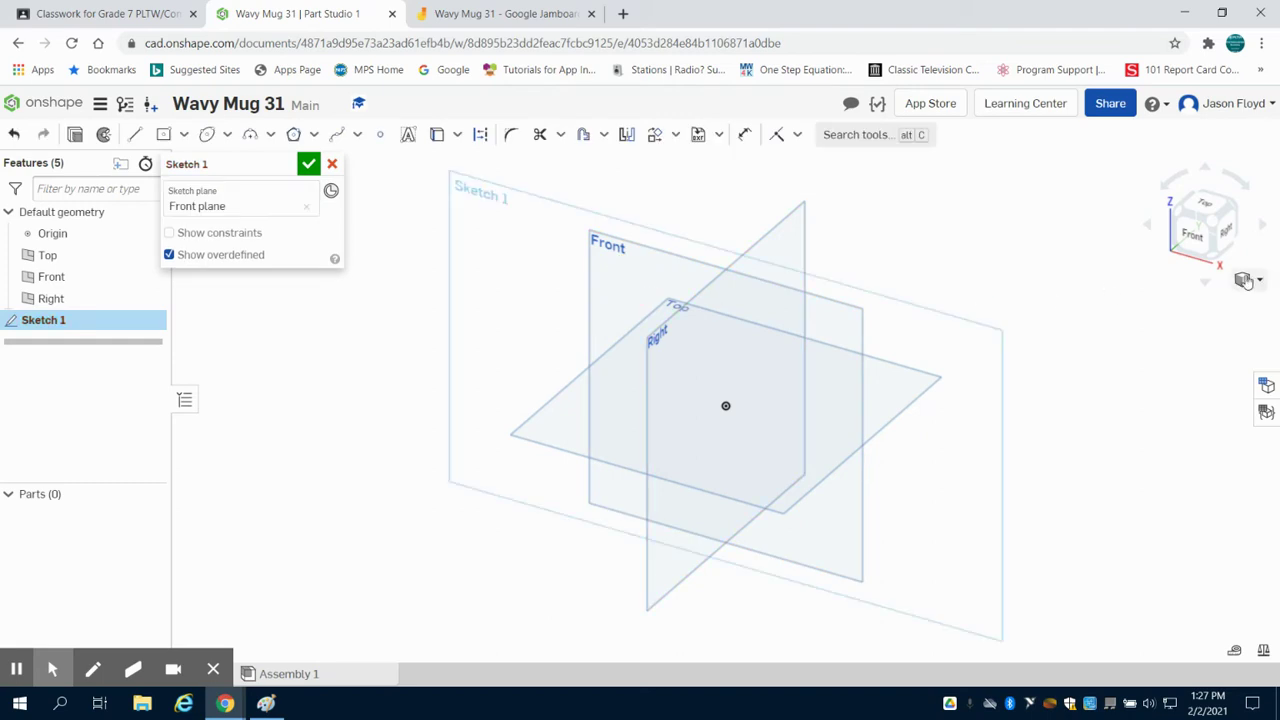
click(1193, 233)
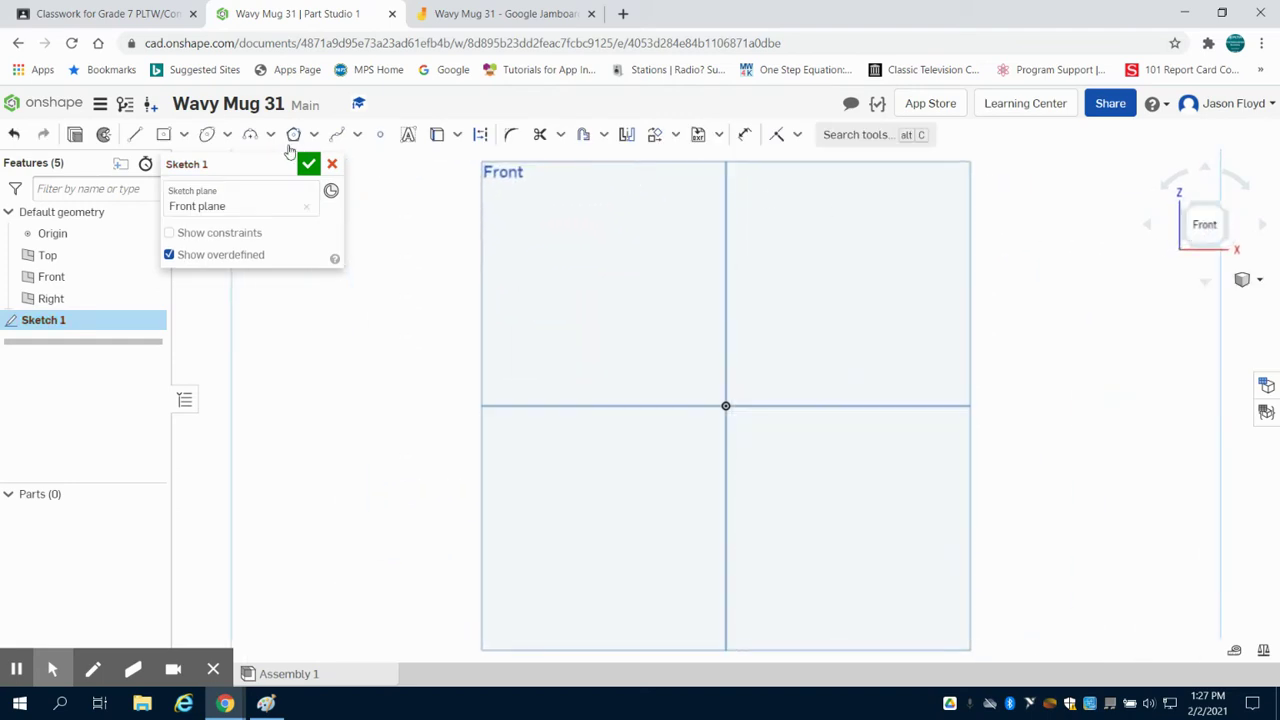
Step: Draw a vertical line straight up from the origin with a length of 4.5 in
click(134, 134)
click(728, 406)
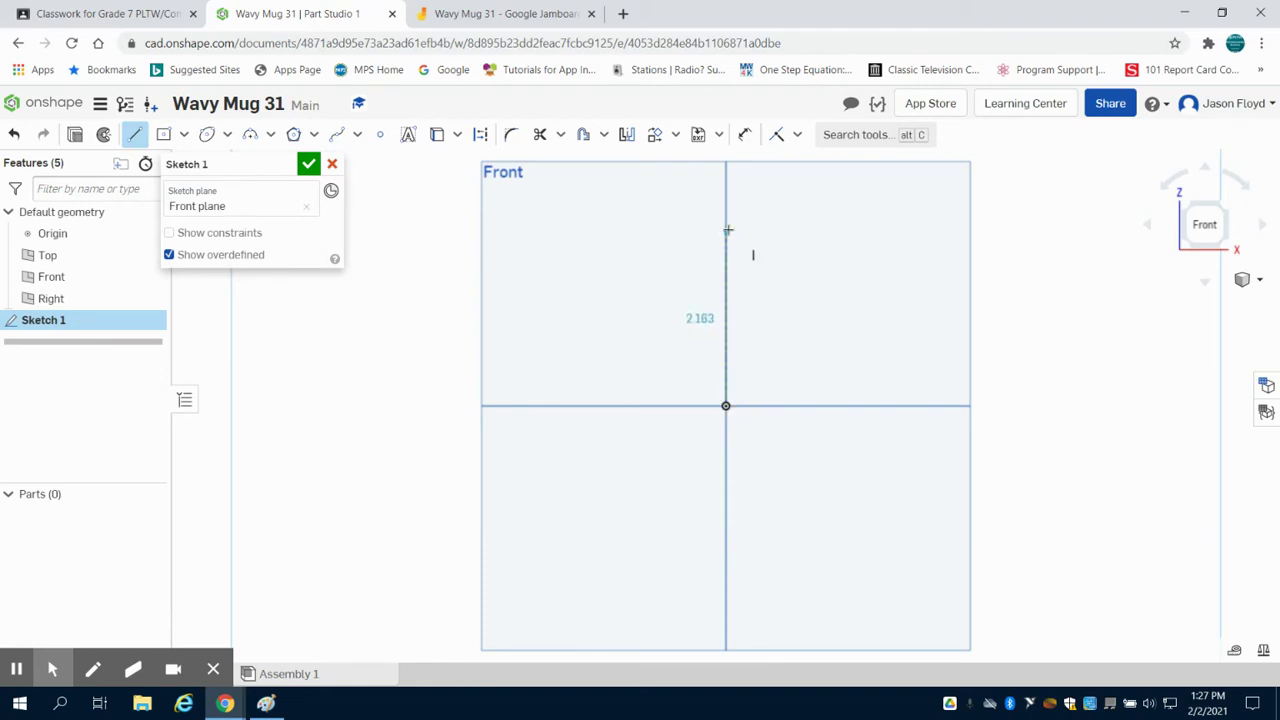
click(728, 231)
text(4)
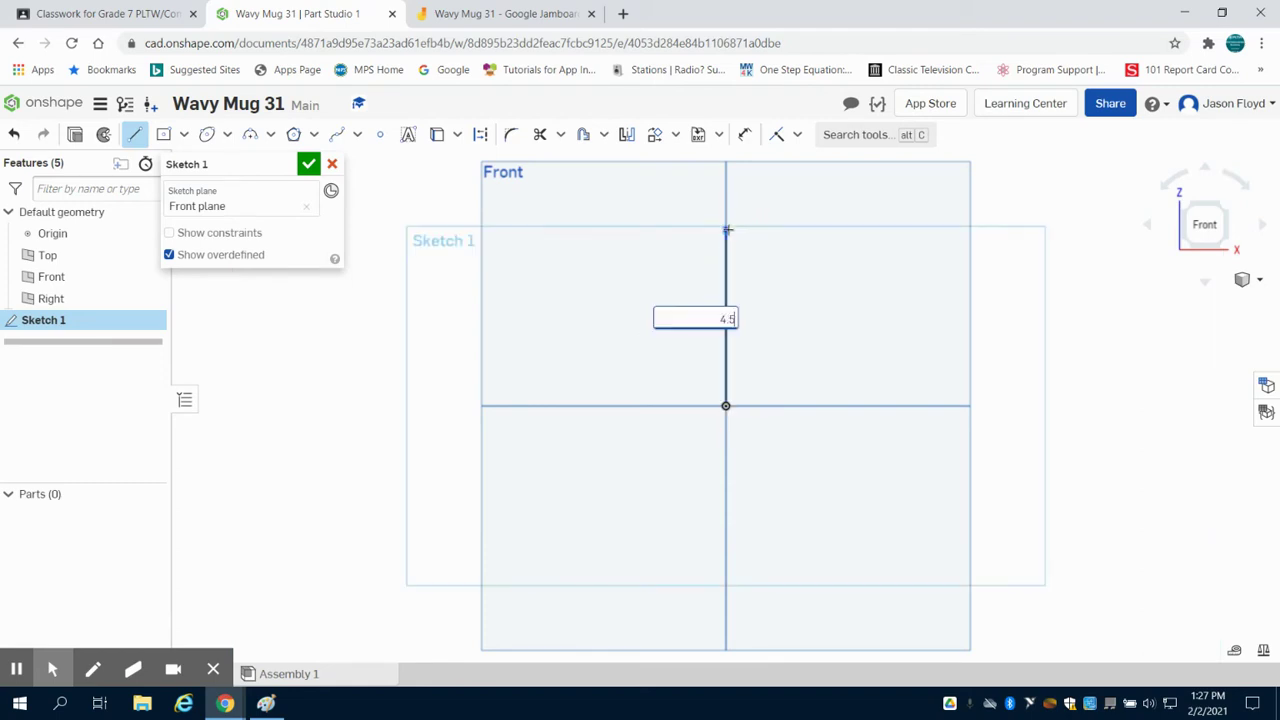
text(.5)
key(Return)
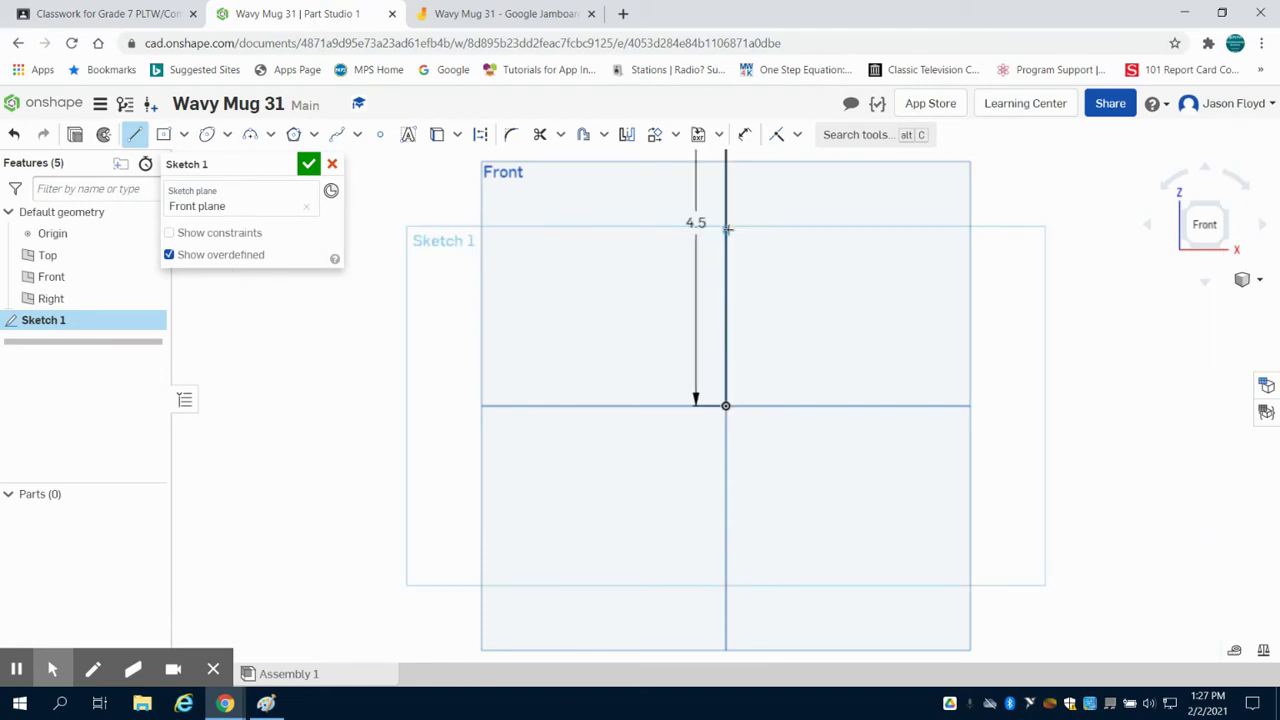
click(1210, 224)
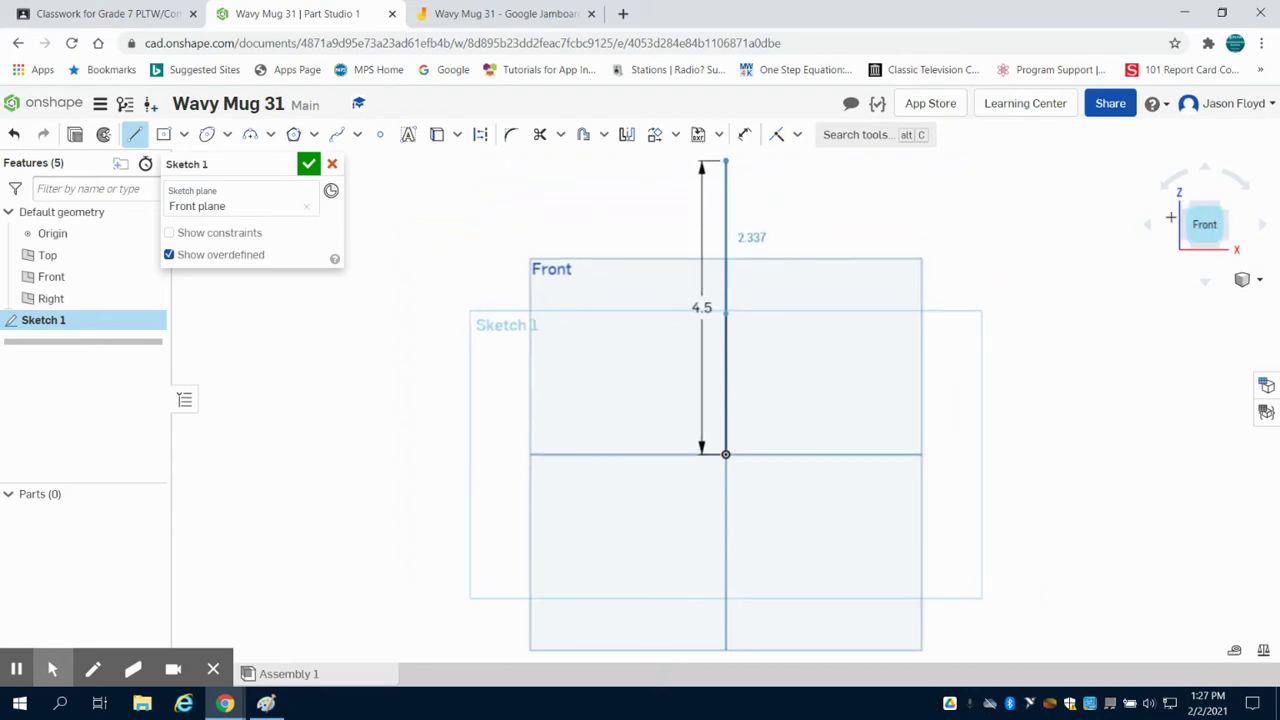
right_click(900, 397)
click(918, 407)
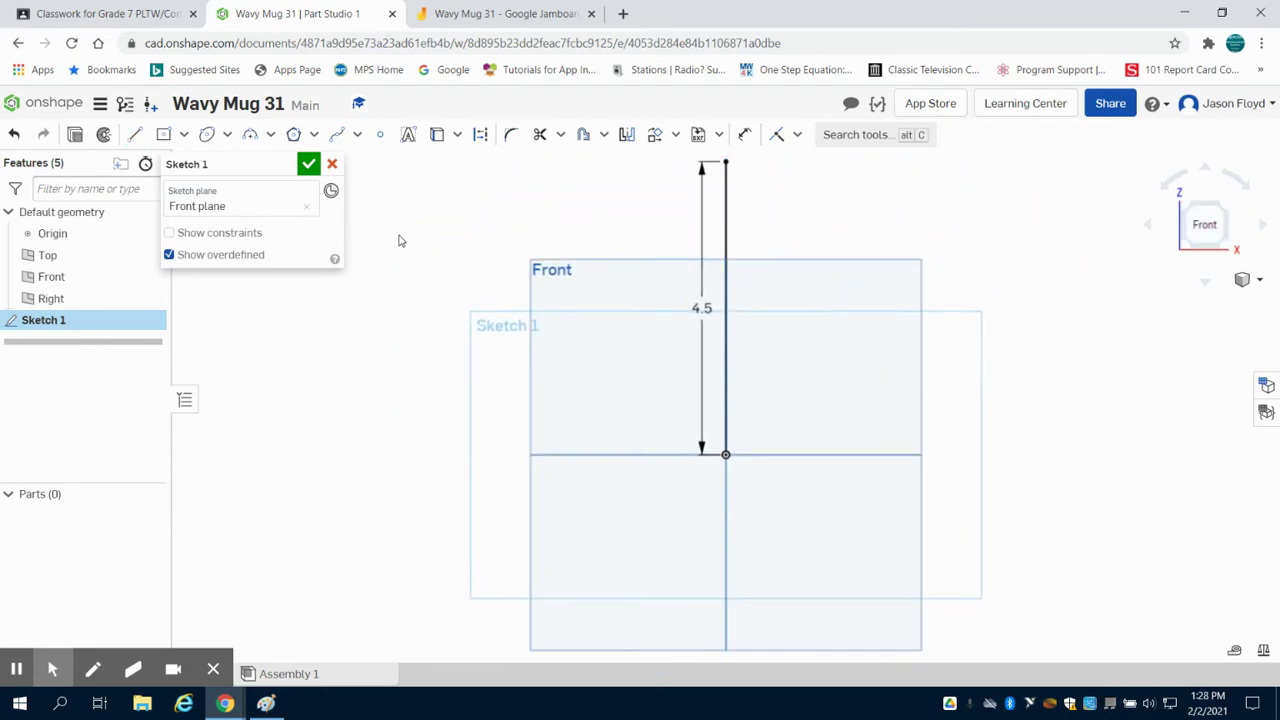
Step: Draw a horizontal line 3 in long from the origin toward negative X
click(135, 134)
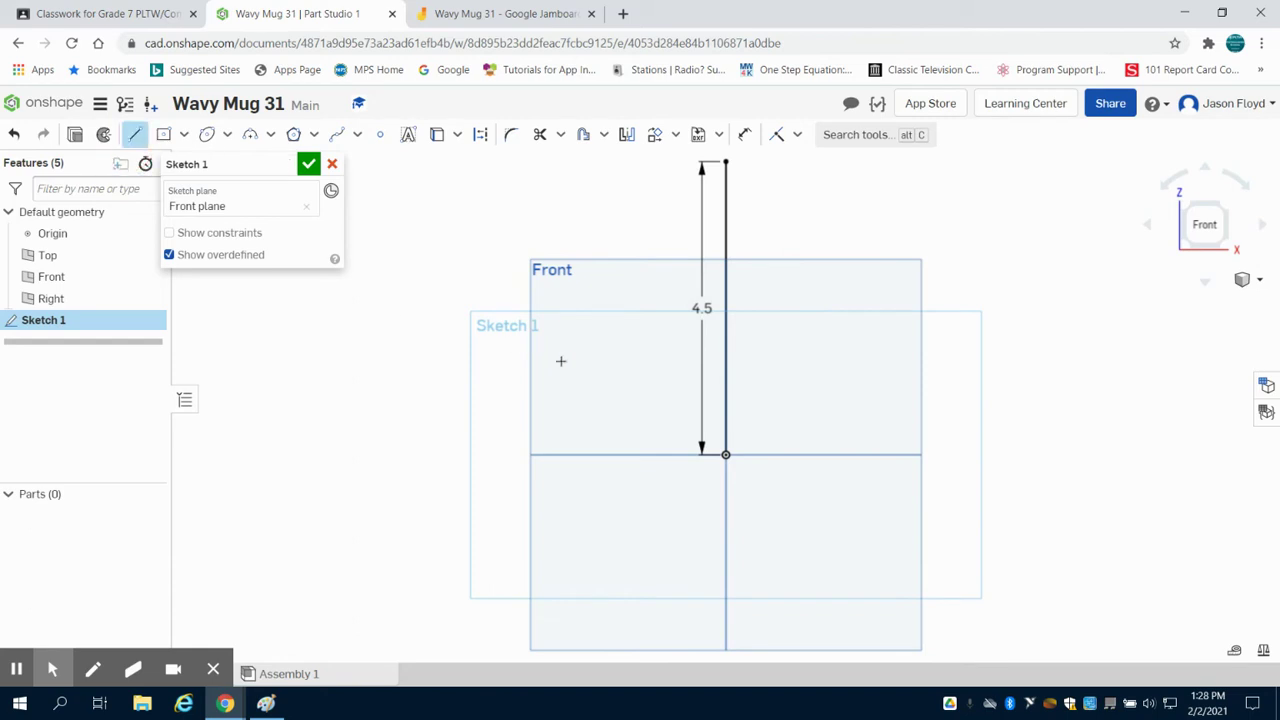
click(725, 455)
click(604, 456)
text(3)
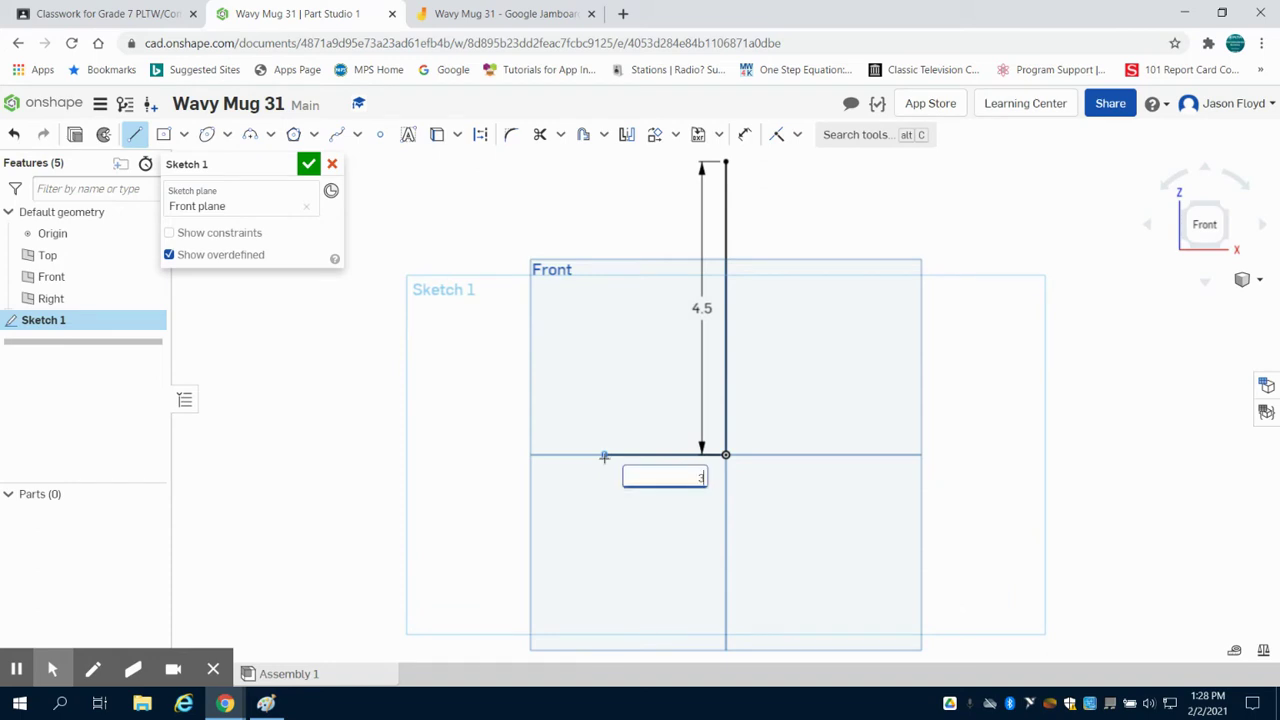
key(Return)
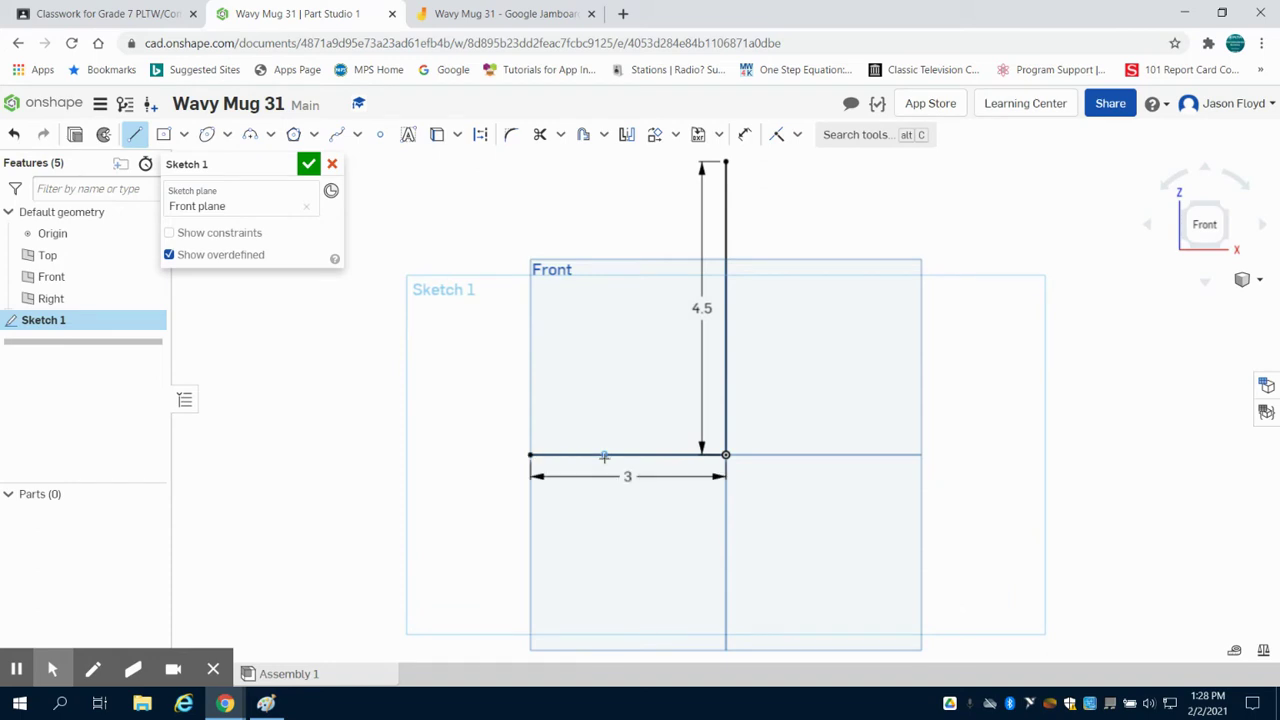
right_click(577, 401)
click(580, 402)
Step: Draw a 1.75 in horizontal line toward negative X from the vertical line's upper end, and set the base line's length to 1.5 in
click(145, 137)
click(553, 163)
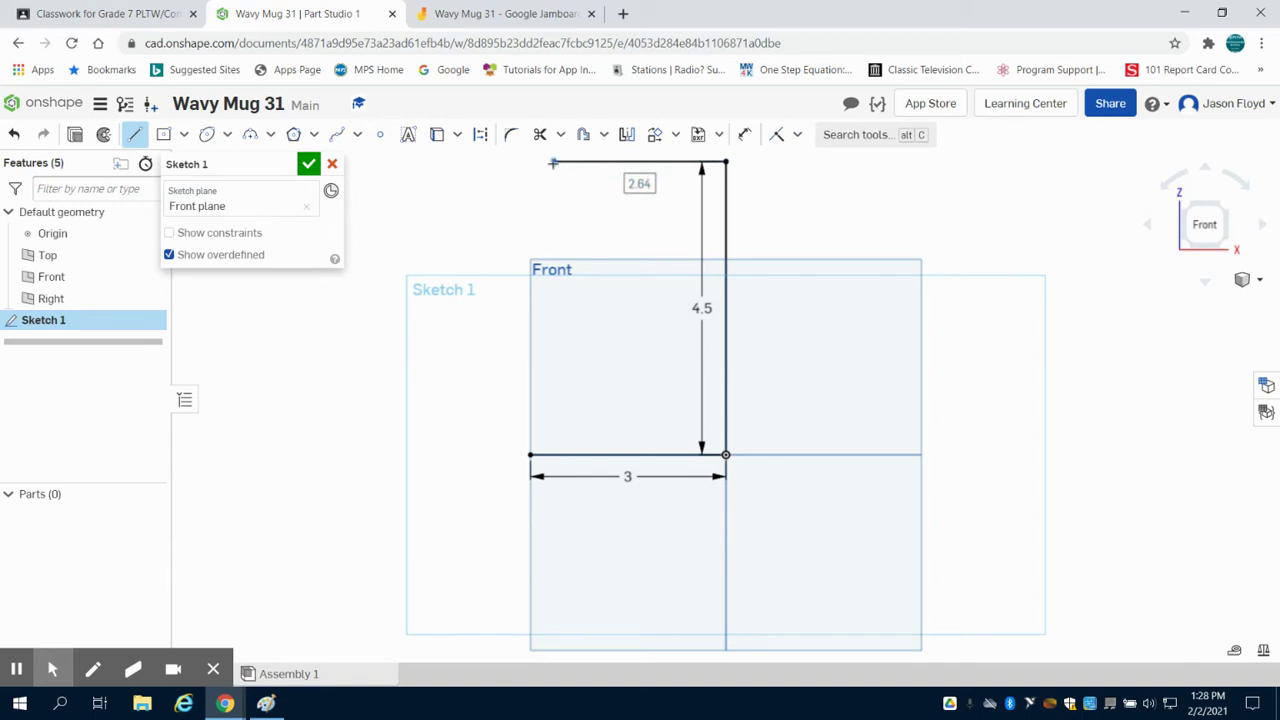
text(1.75)
key(Return)
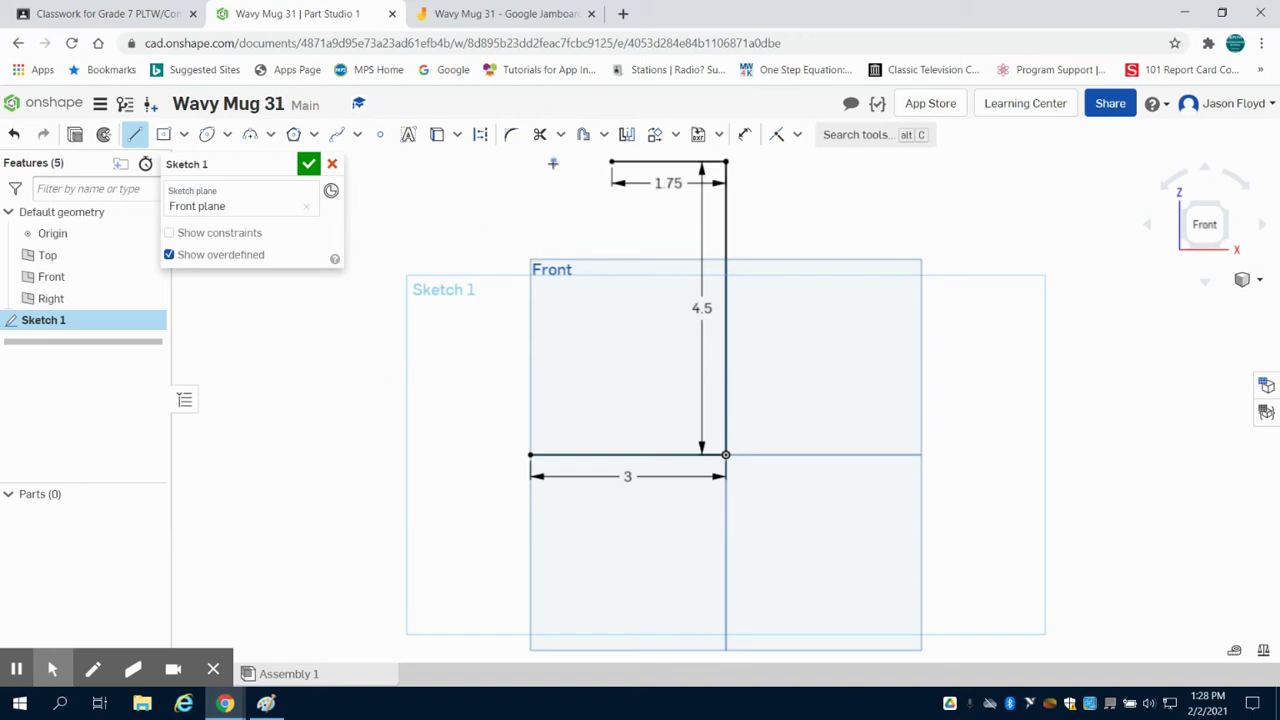
right_click(443, 259)
click(485, 272)
double_click(628, 472)
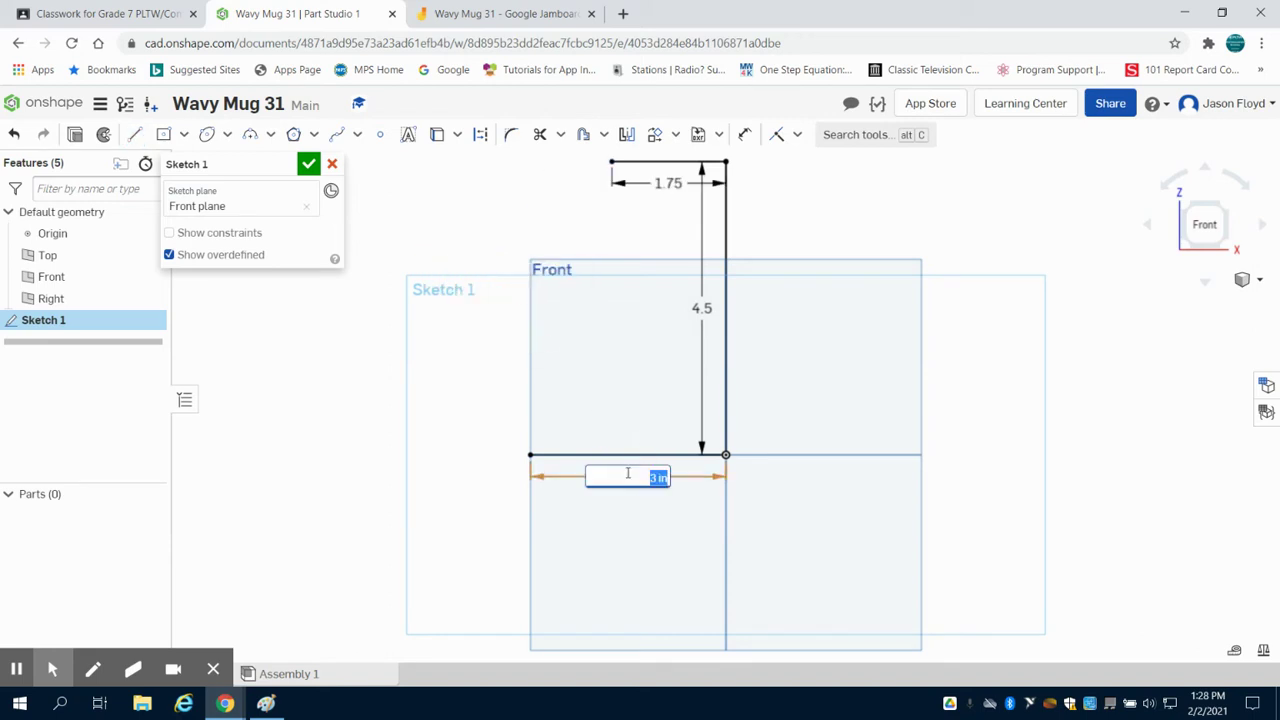
key(Return)
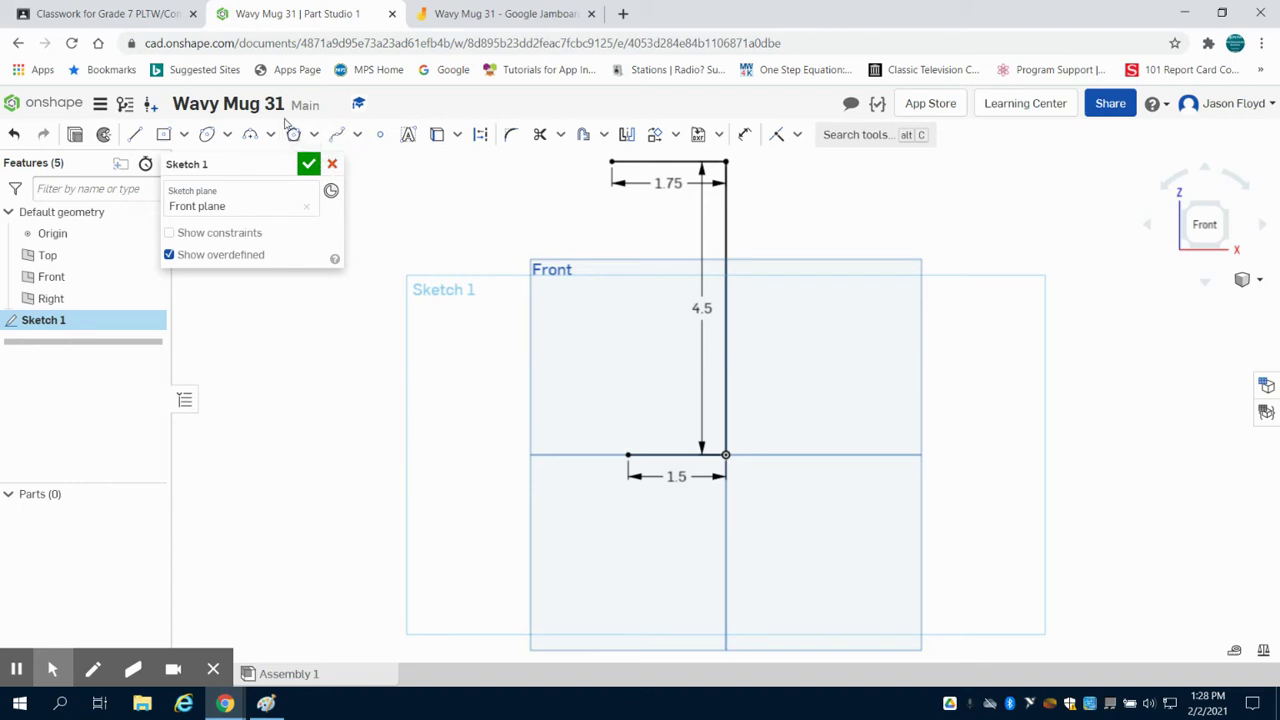
Step: Draw a wavy five-point spline from the base line's free end up to the top line's free end, closing the mug profile
click(337, 134)
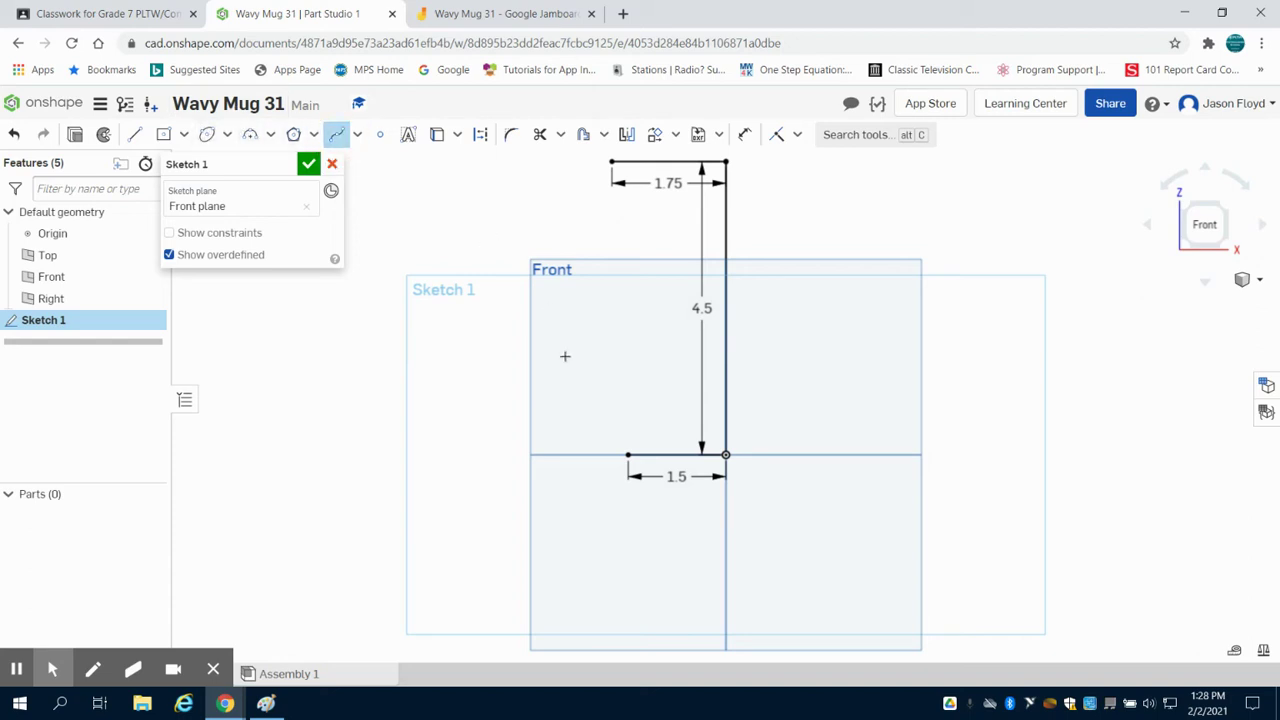
click(628, 455)
click(629, 362)
click(665, 301)
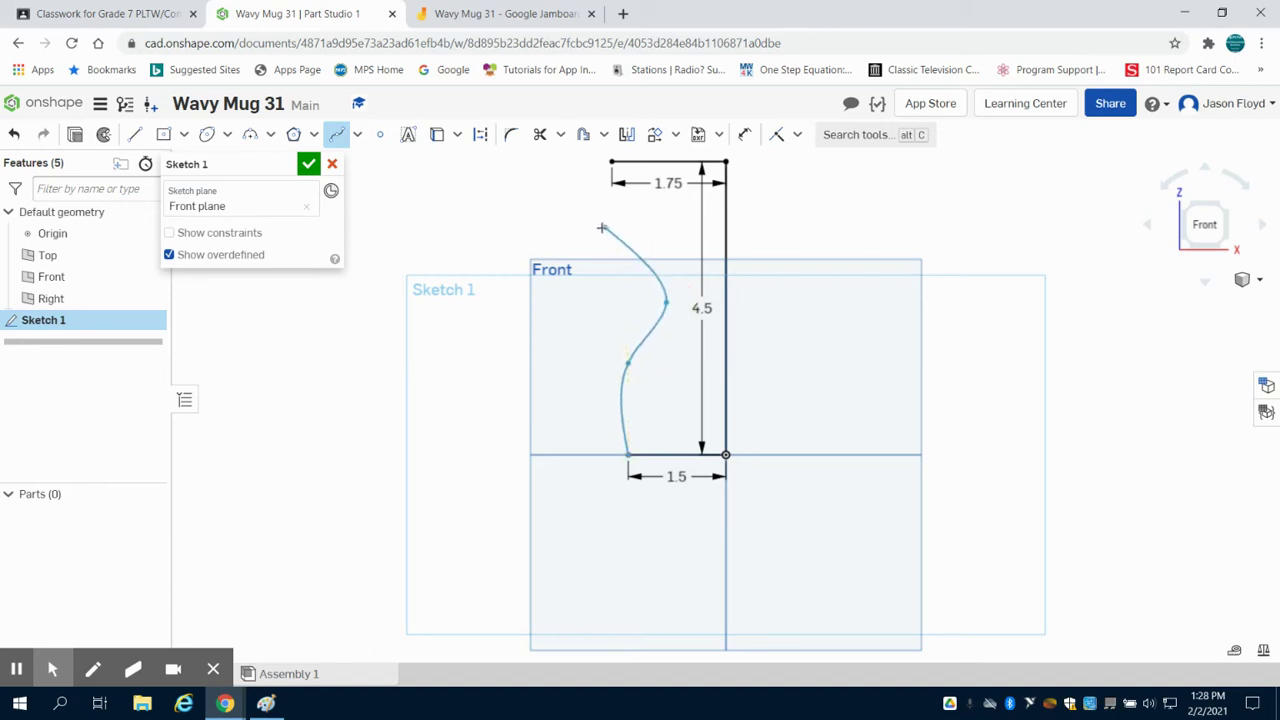
click(602, 228)
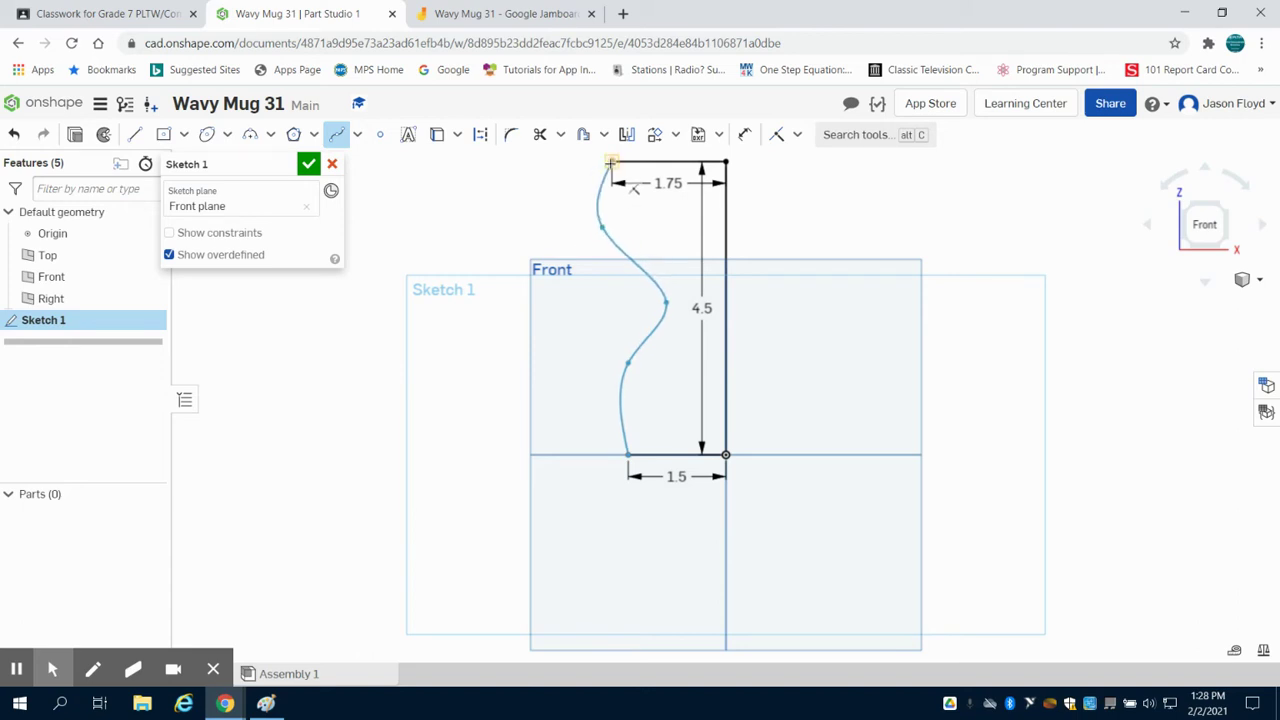
click(611, 162)
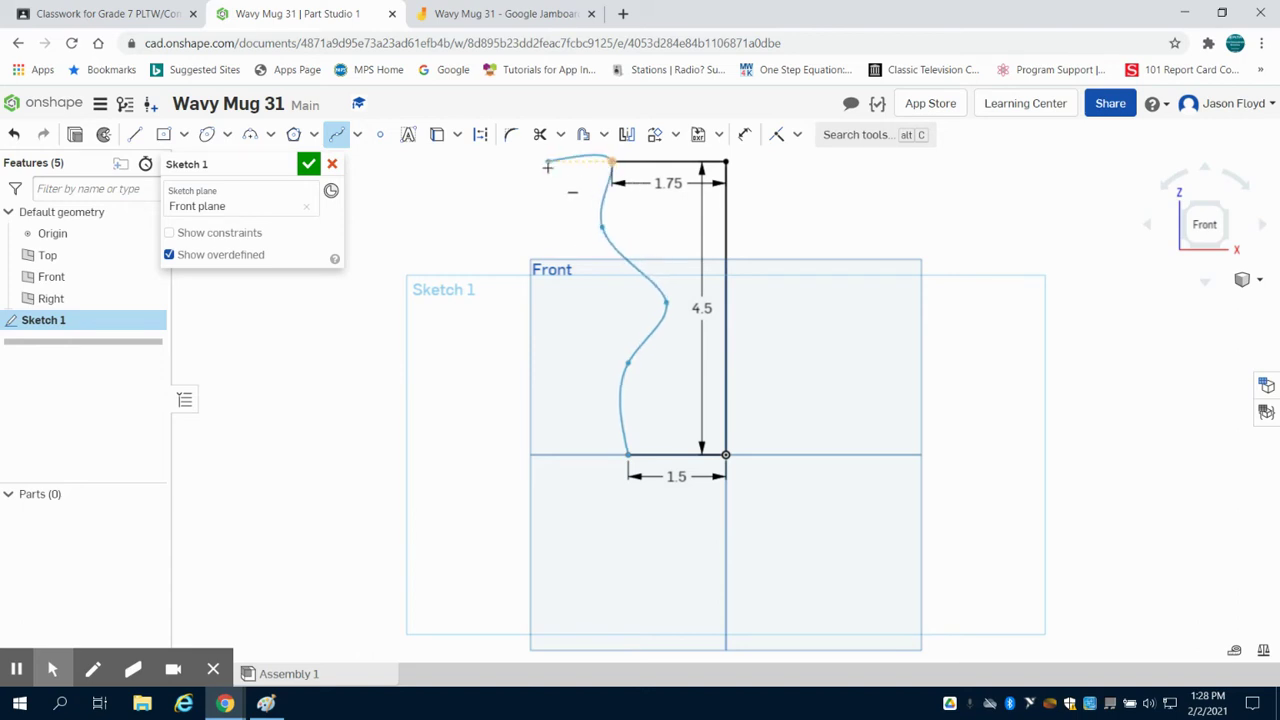
key(Escape)
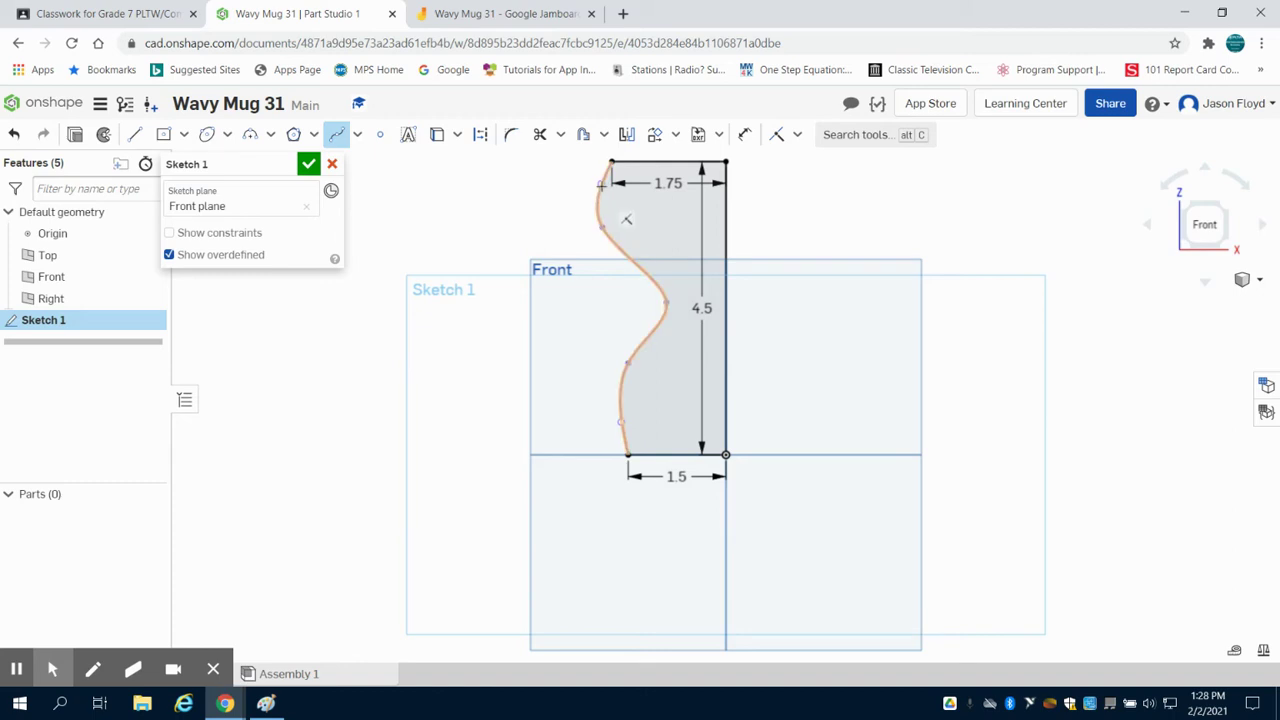
Step: Reshape the spline by pulling both end handles outward and moving its middle point slightly away from the vertical line
mouse_move(602, 183)
mouse_down()
mouse_move(533, 193)
mouse_move(591, 194)
mouse_move(577, 193)
mouse_up()
right_click(538, 196)
click(555, 205)
mouse_move(665, 308)
mouse_down()
mouse_move(634, 305)
mouse_move(654, 308)
mouse_up()
drag(623, 424, 593, 421)
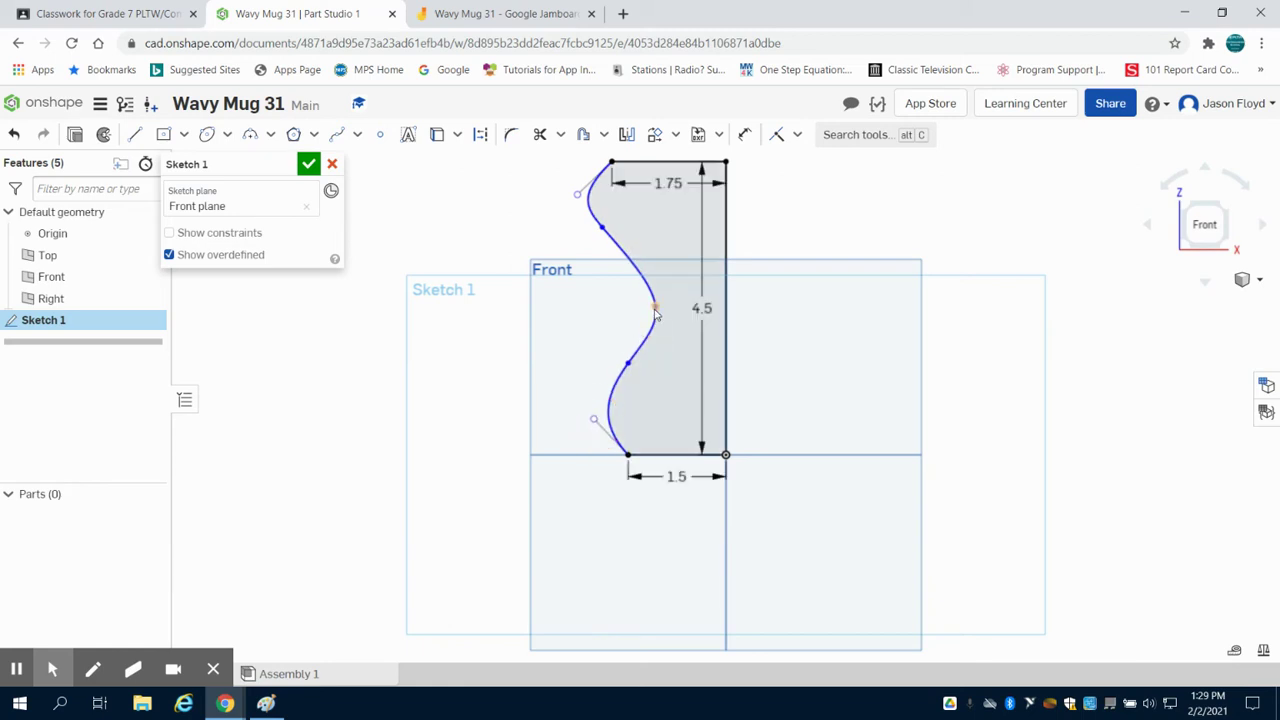
drag(656, 314, 645, 313)
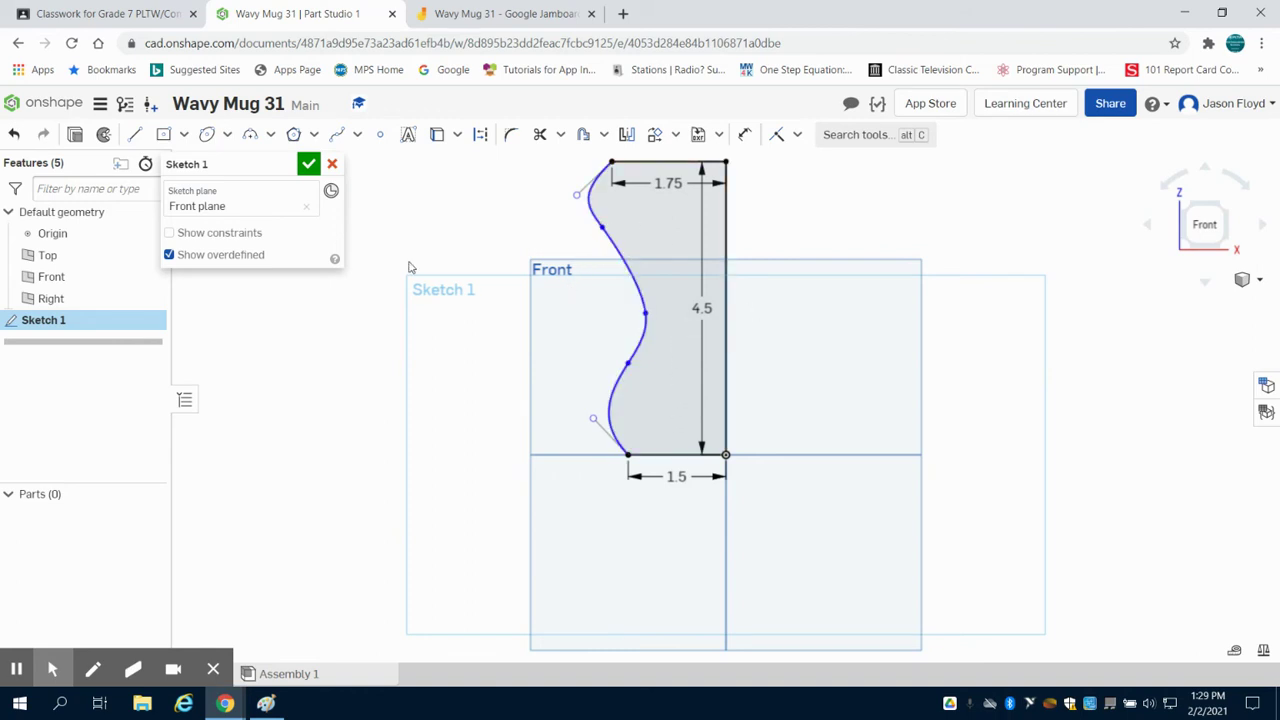
Step: Revolve the closed mug profile fully as a new solid around its 4.5 in vertical line
click(99, 135)
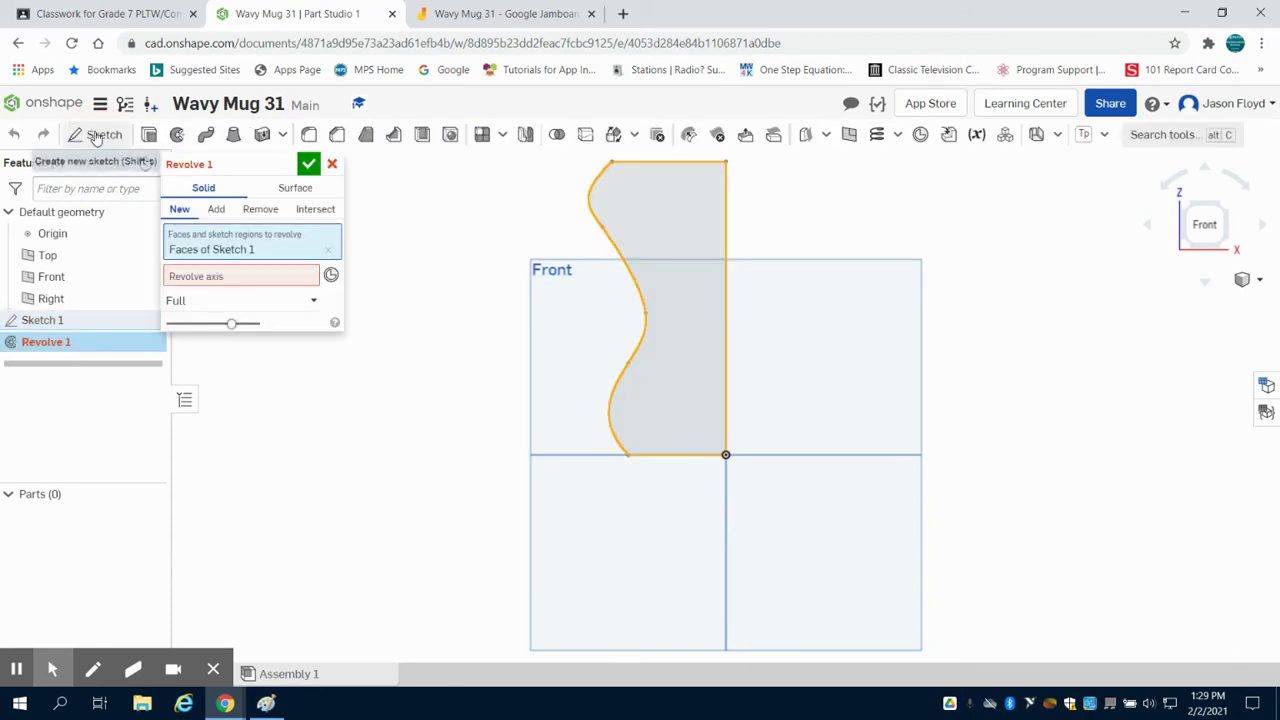
click(249, 277)
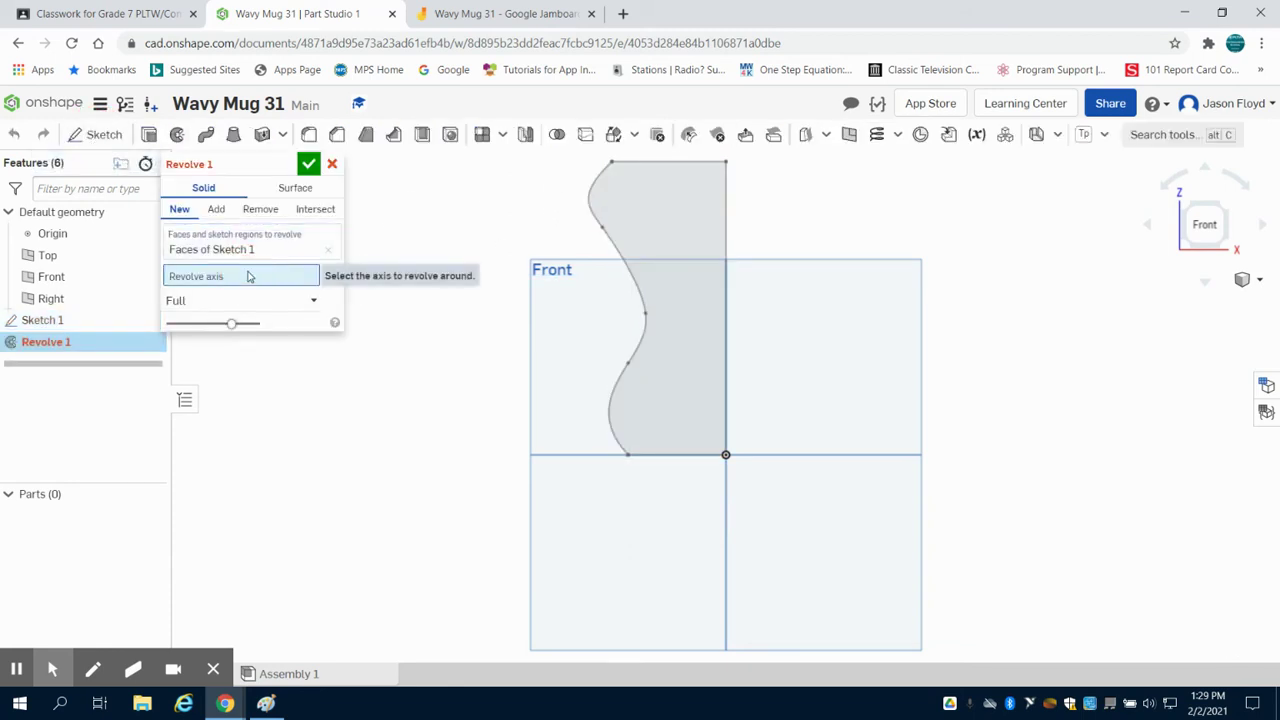
click(727, 254)
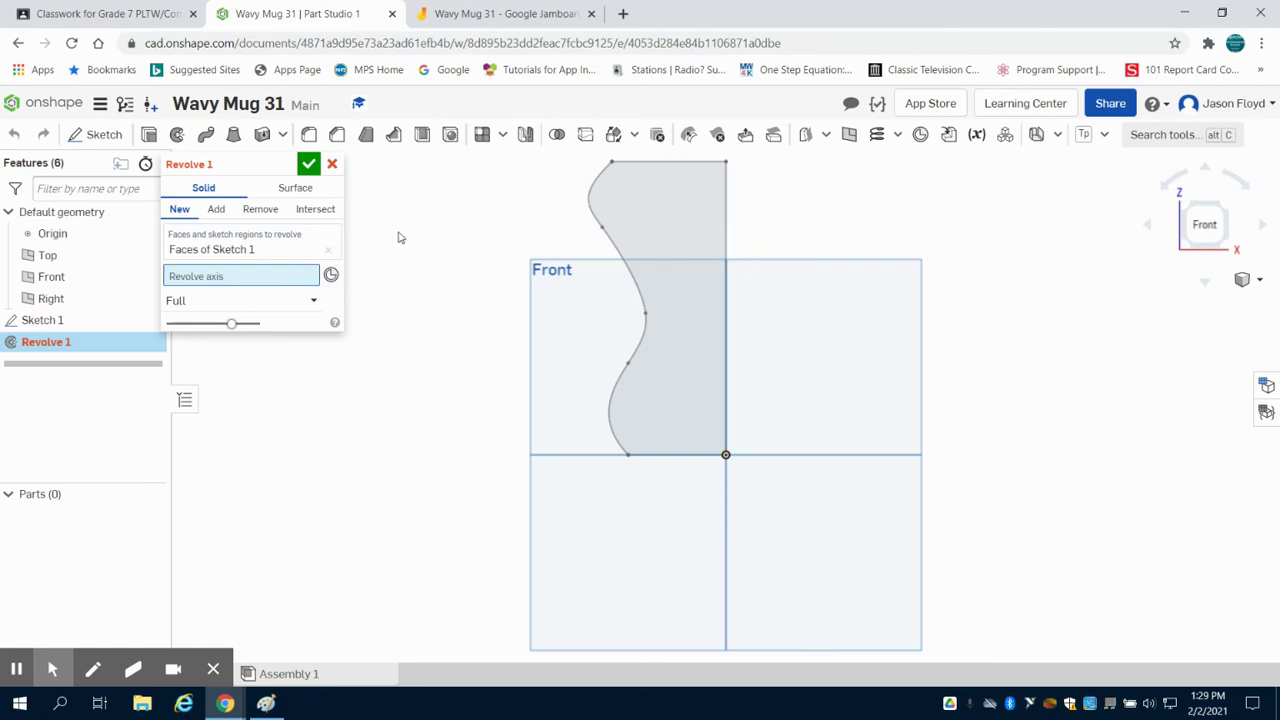
click(1228, 208)
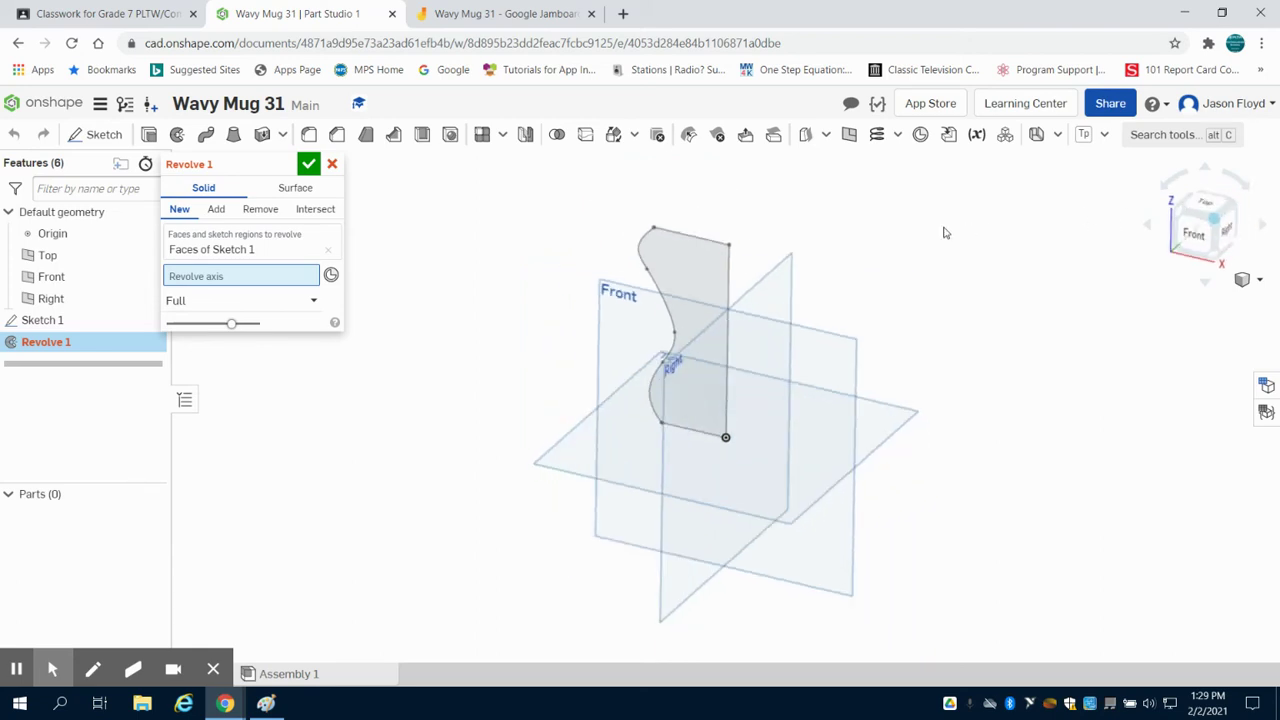
click(727, 293)
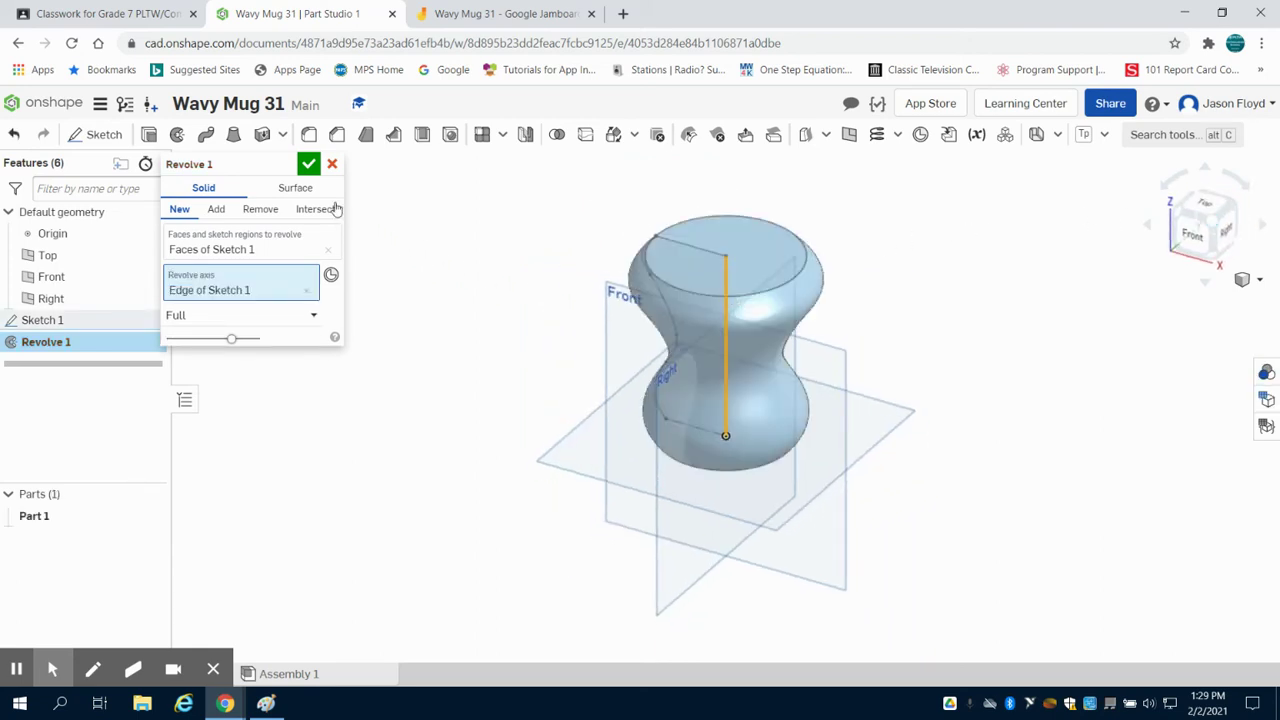
click(309, 165)
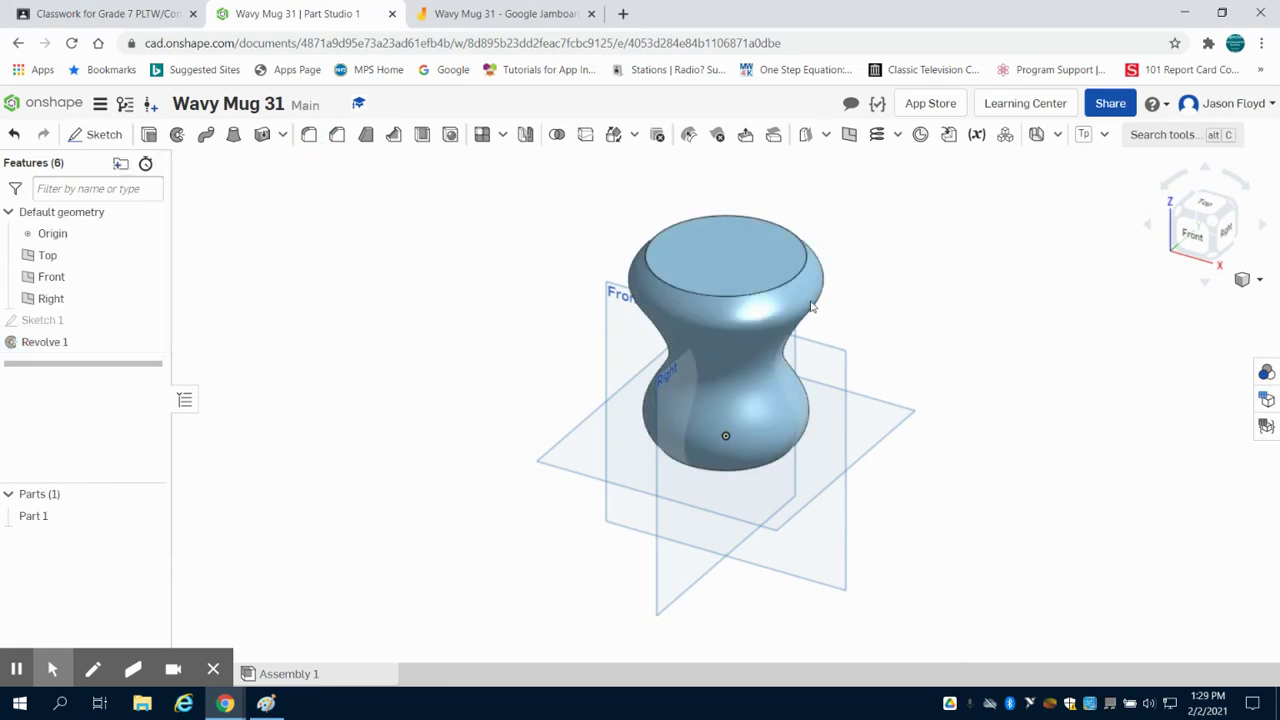
Step: Reopen the mug profile sketch in front view and place a sketch point on the vertical line a little above the origin
right_drag(1053, 318, 1172, 276)
click(1224, 206)
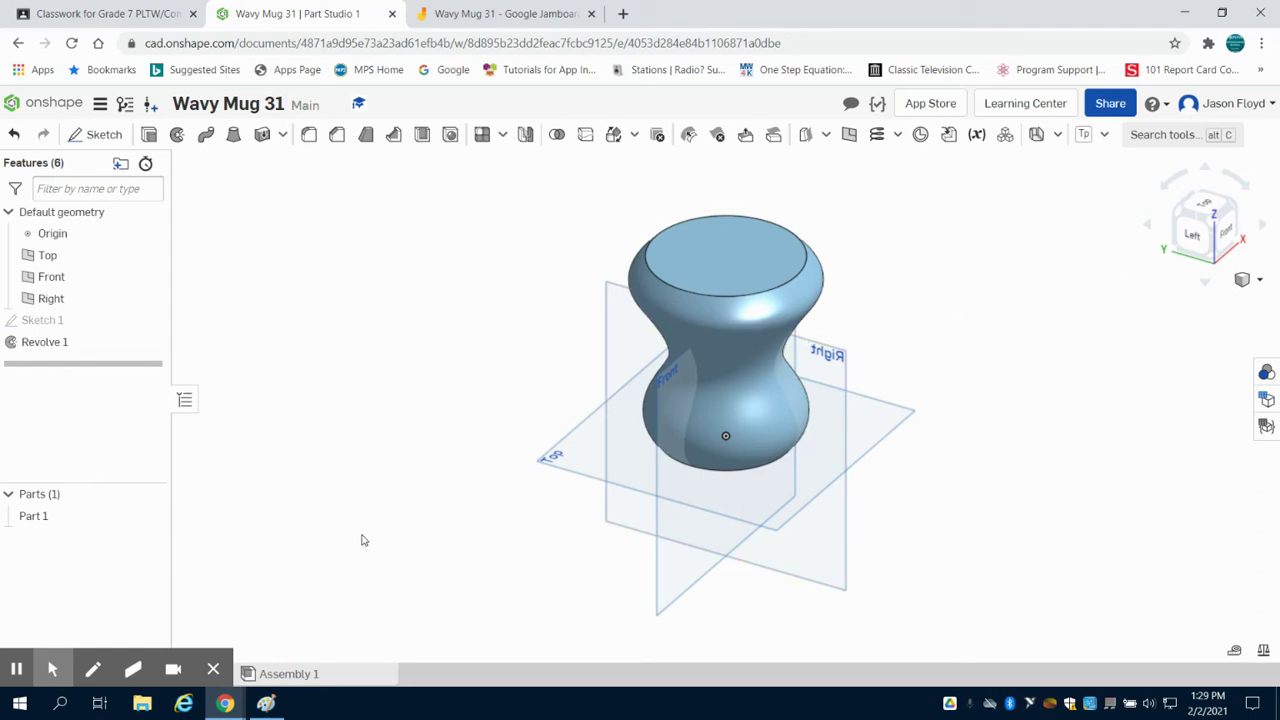
double_click(43, 320)
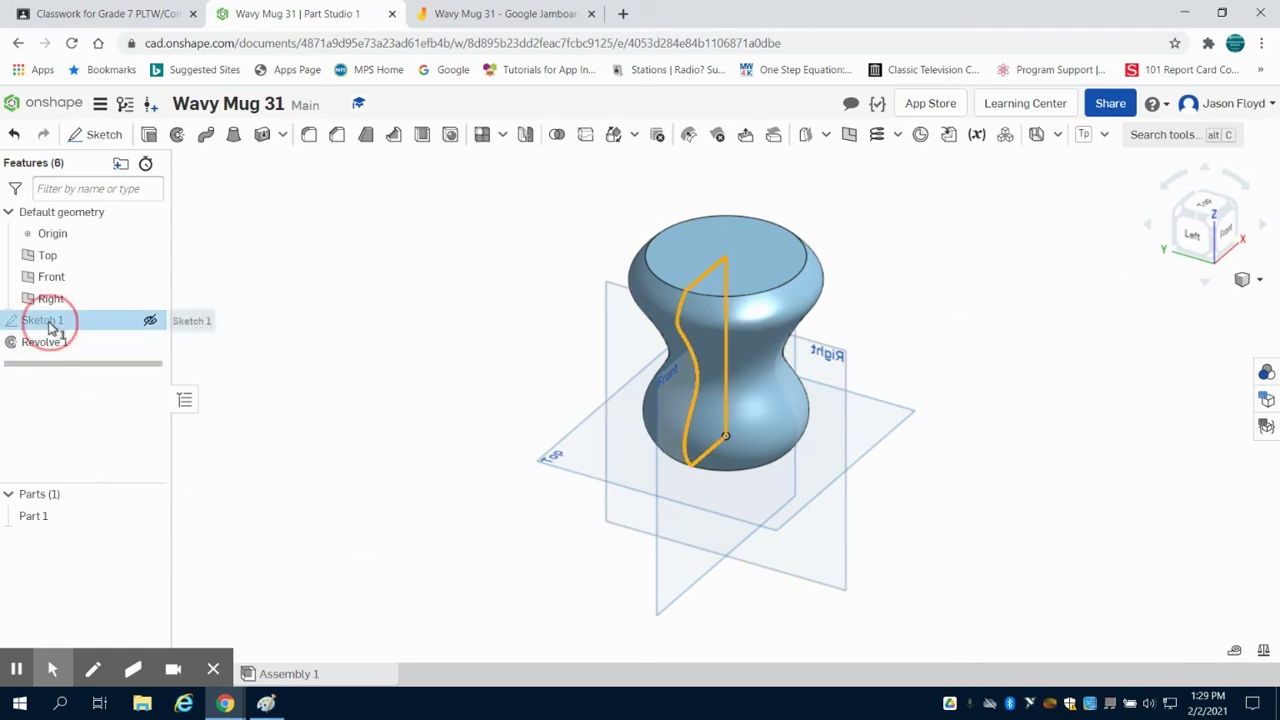
click(1231, 234)
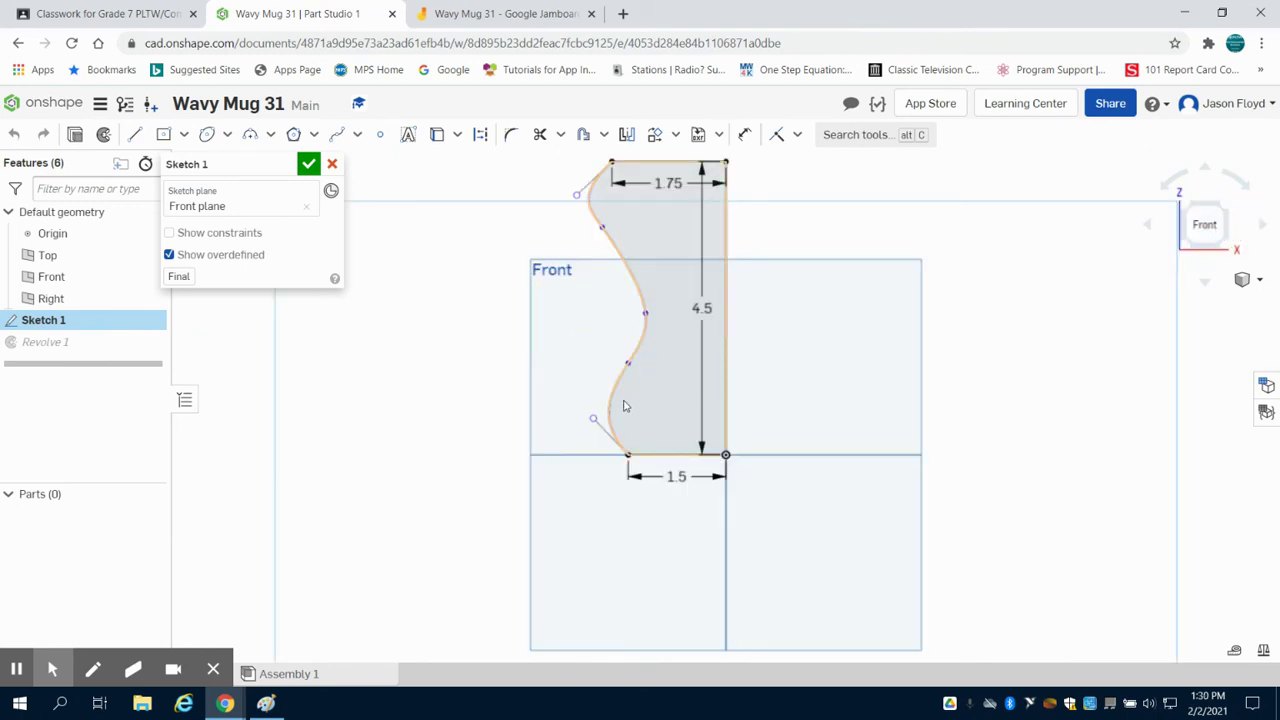
click(135, 134)
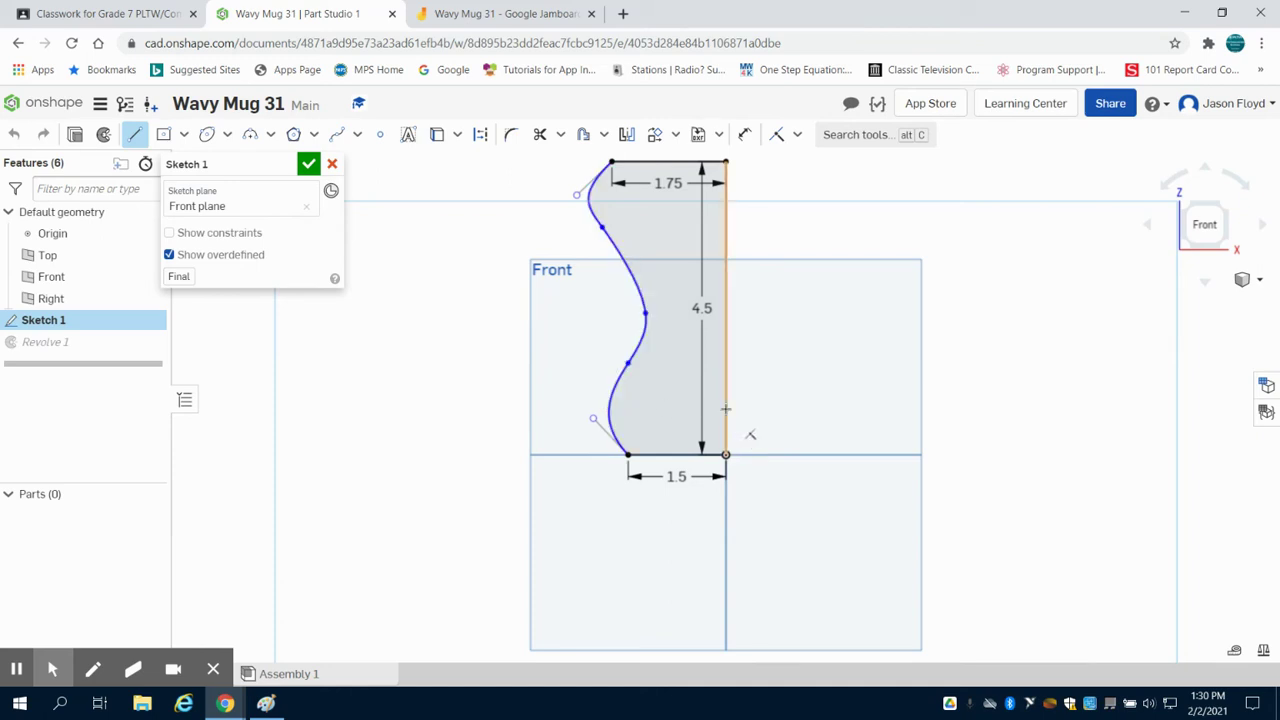
click(380, 134)
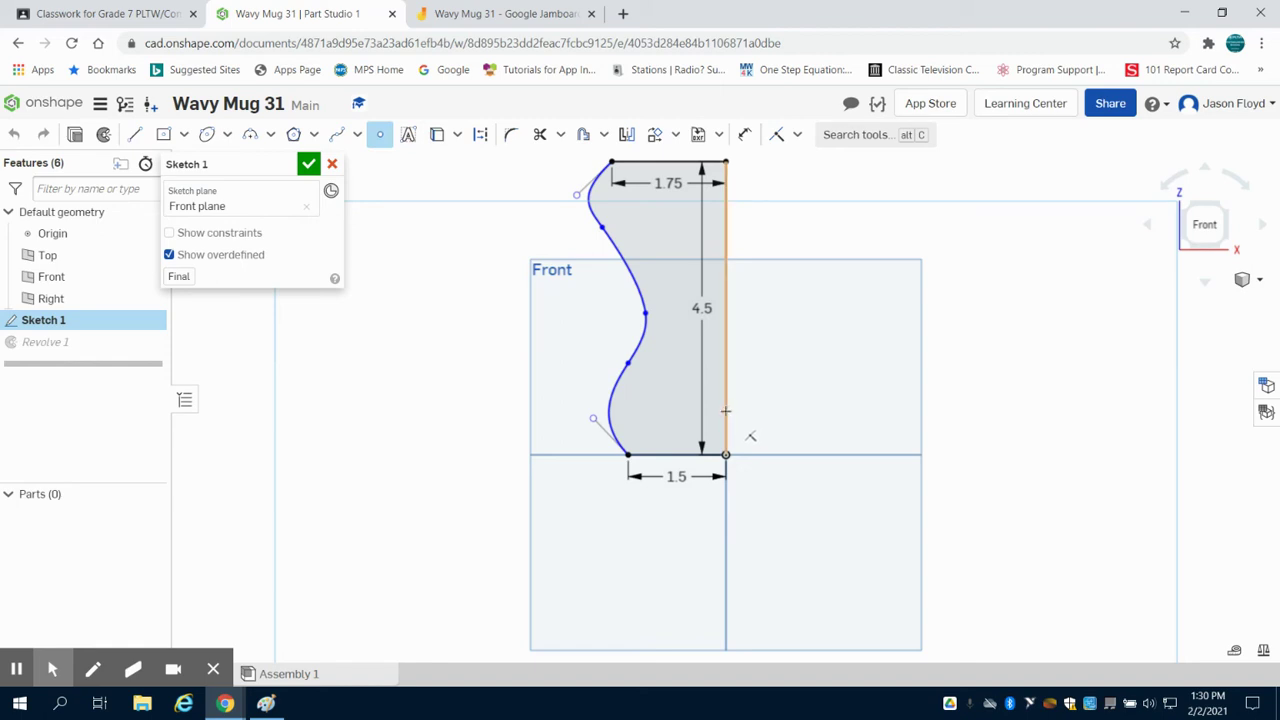
click(725, 410)
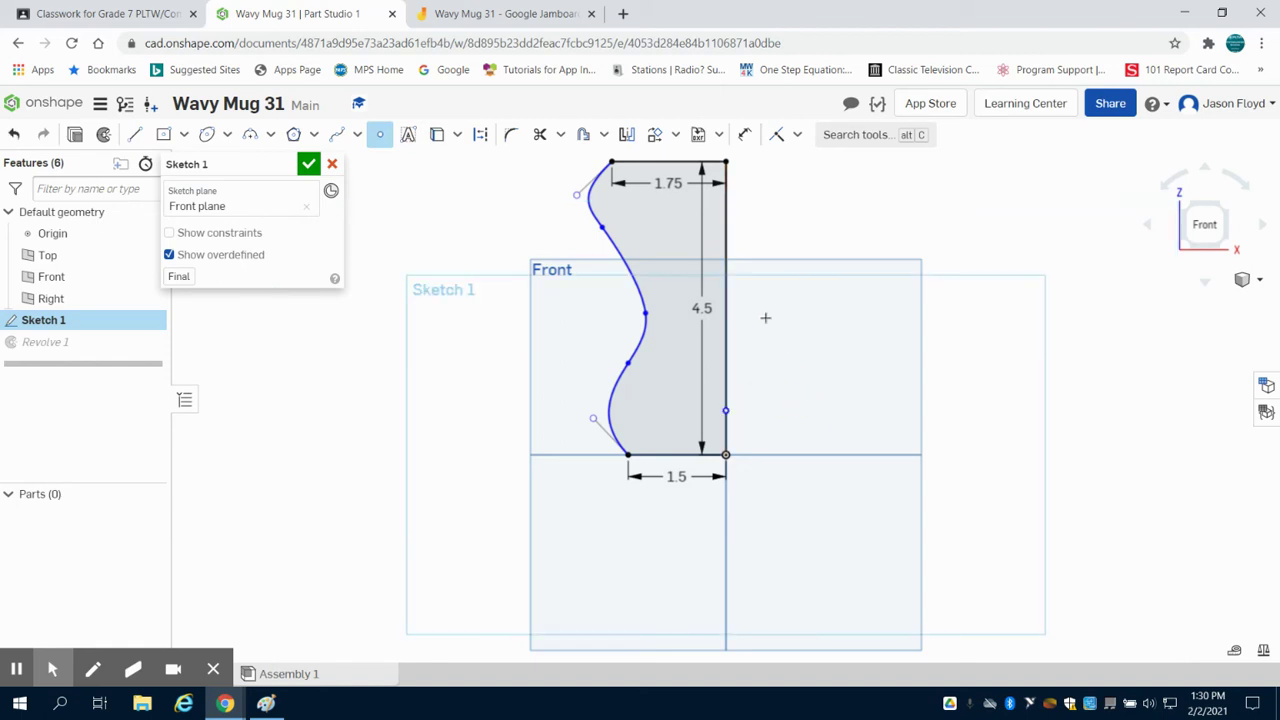
Step: Place a second sketch point near the top of the vertical line and dimension the lower point 0.6 in above the origin
click(725, 202)
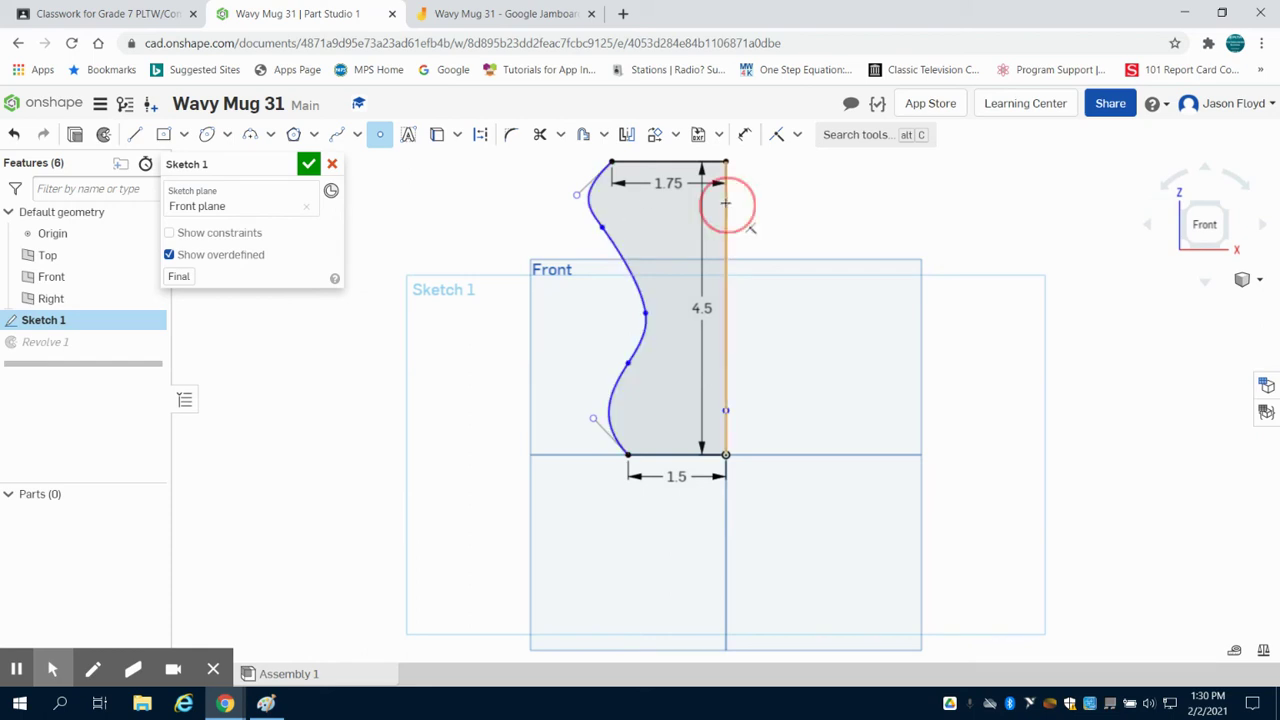
click(745, 135)
click(726, 454)
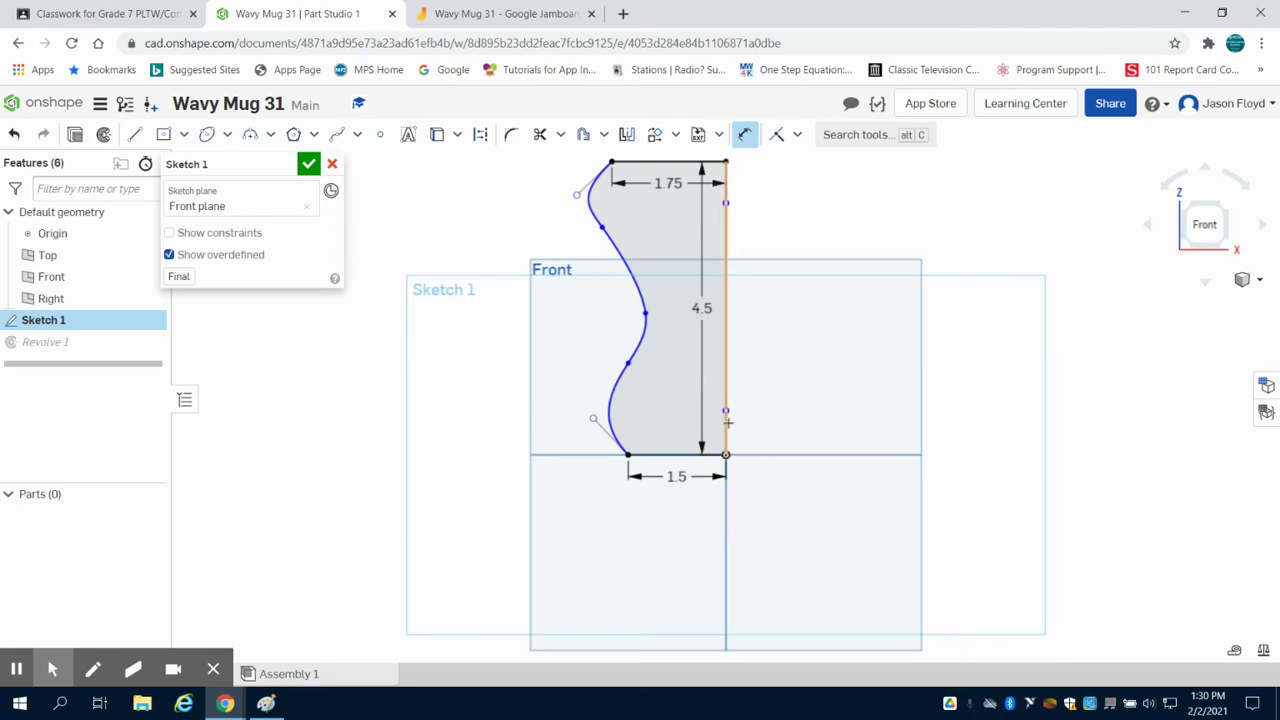
click(726, 410)
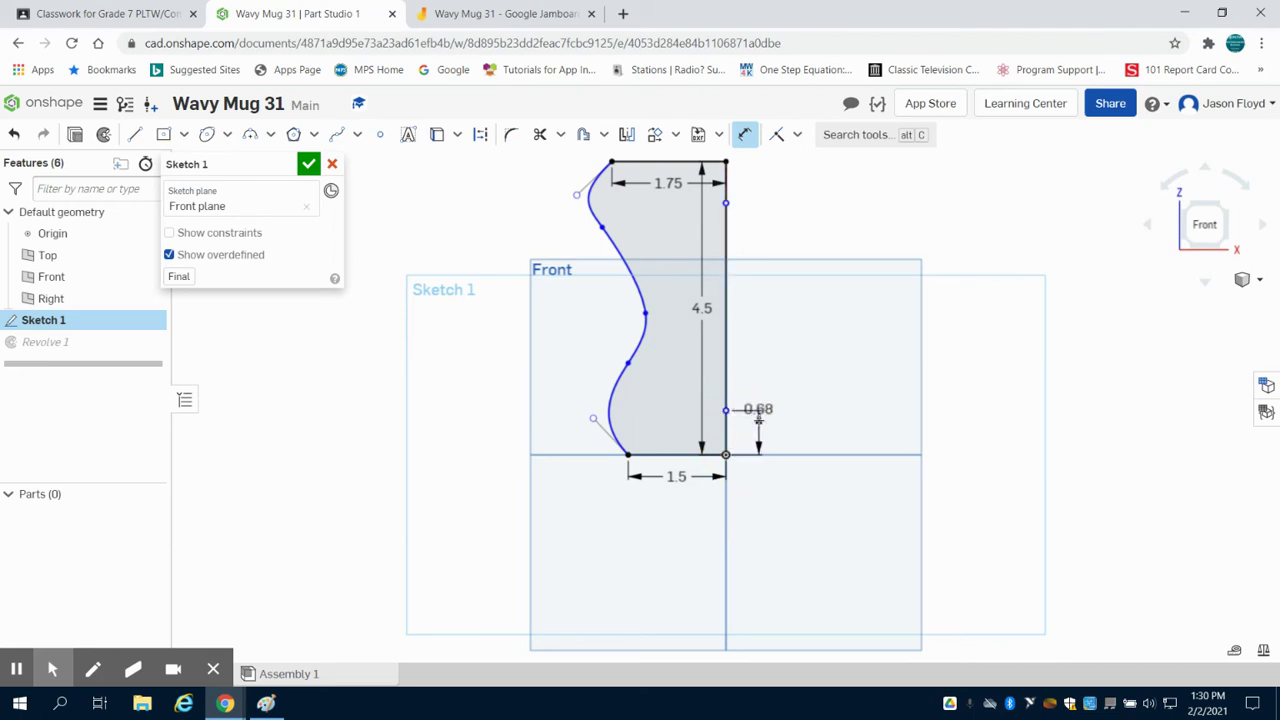
click(760, 427)
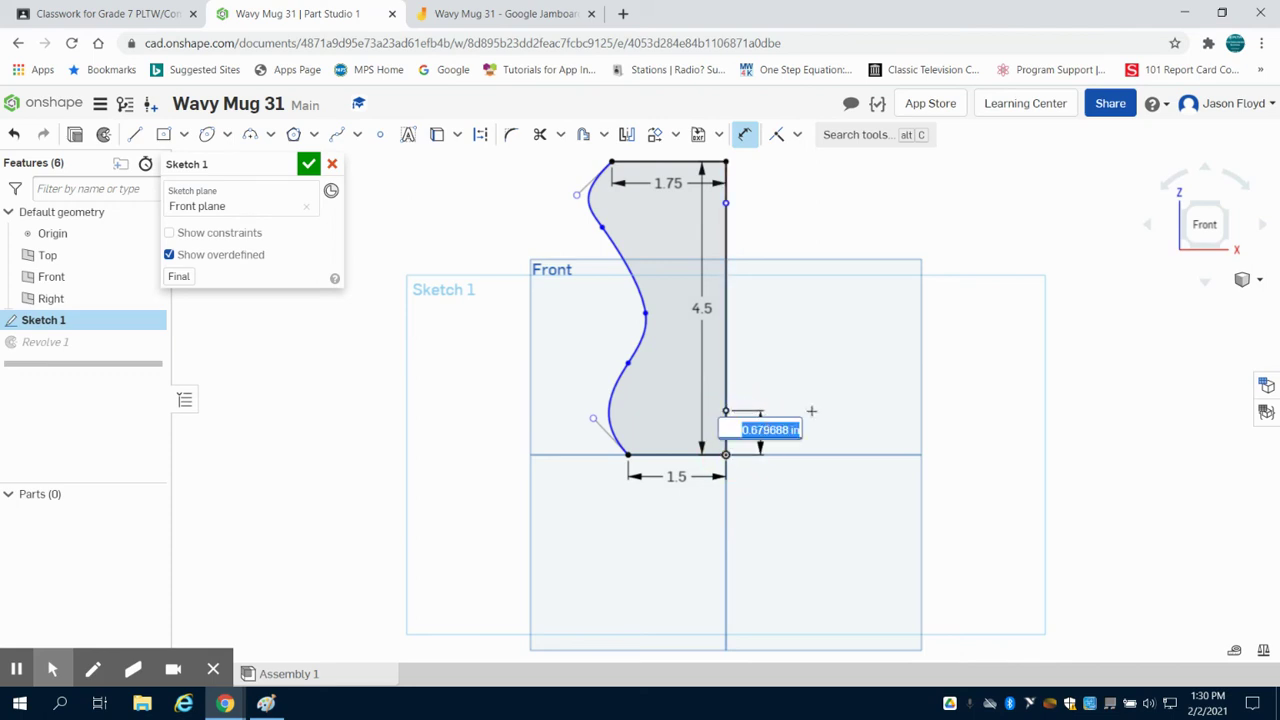
key(BackSpace)
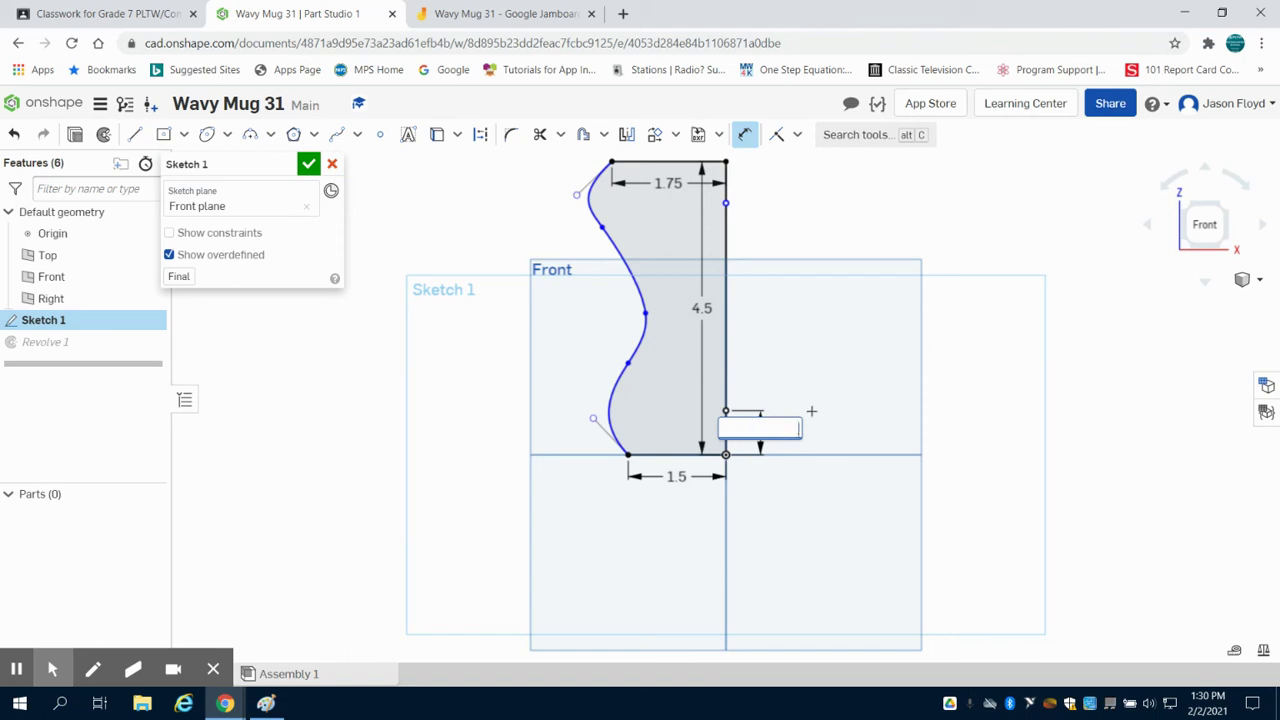
text(.6)
key(Return)
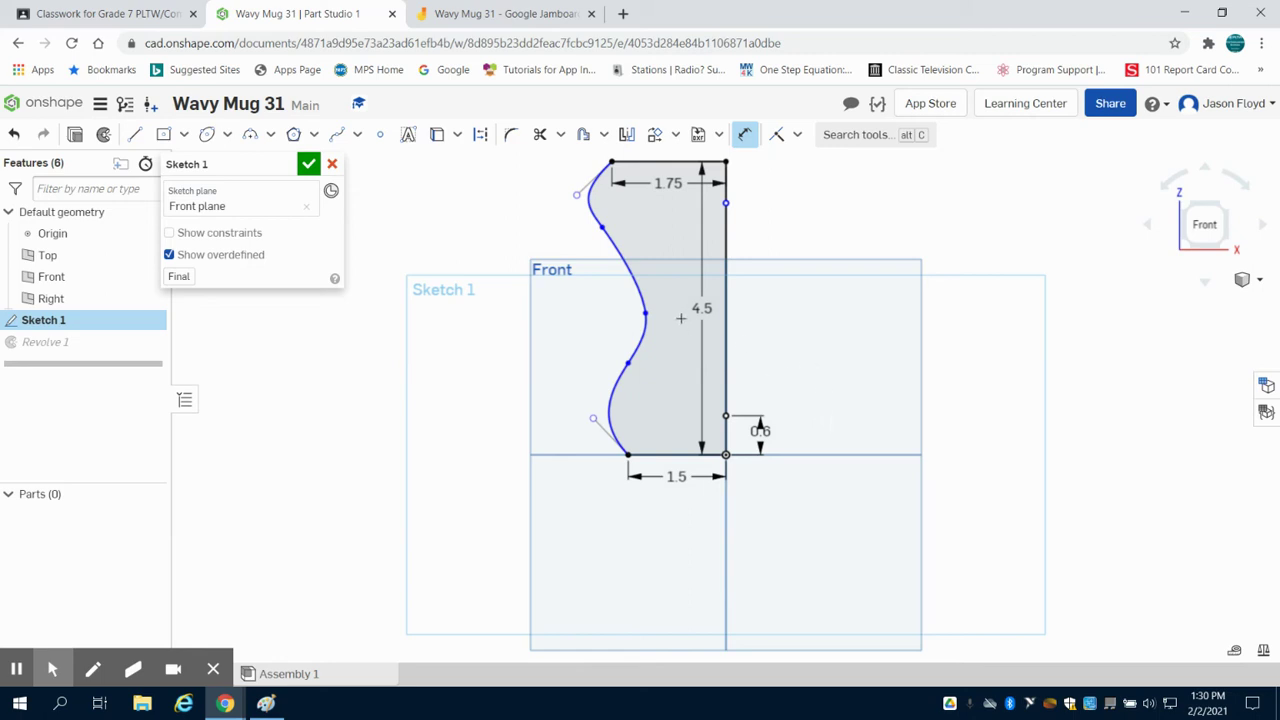
Step: Dimension the upper point 0.6 in below the top end of the vertical line
click(726, 162)
click(726, 203)
click(802, 217)
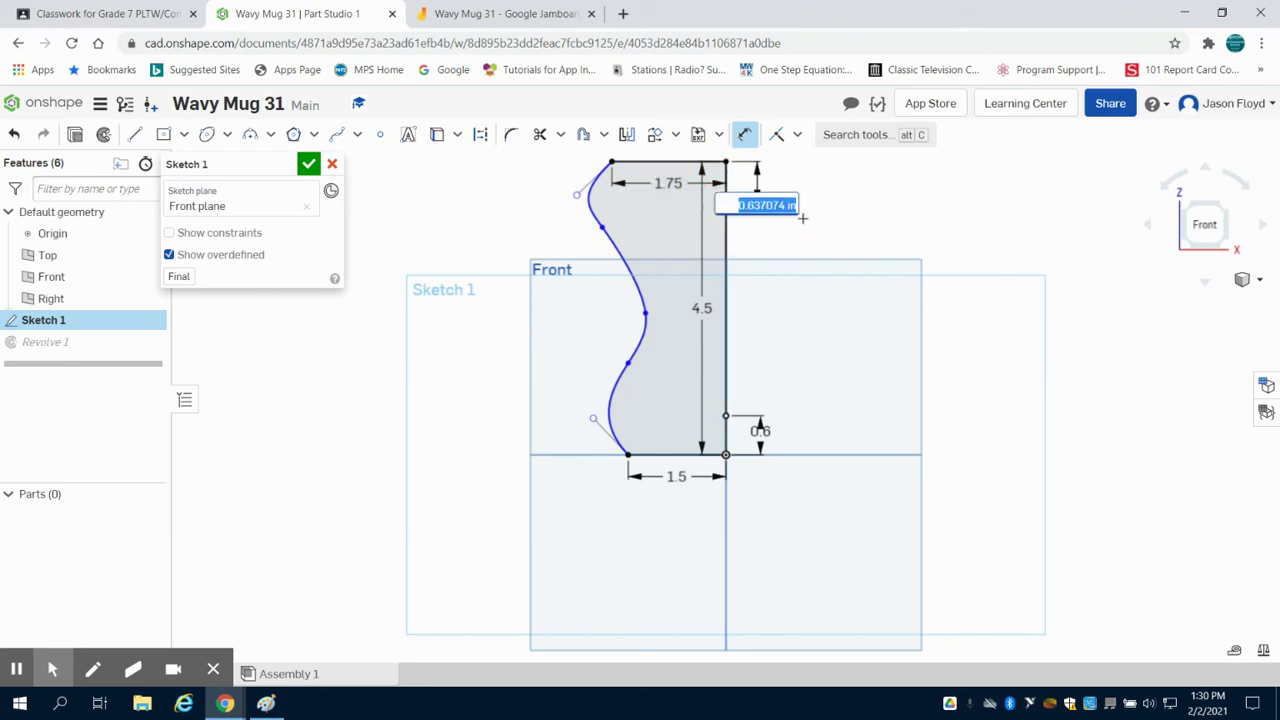
text(0.6)
key(Return)
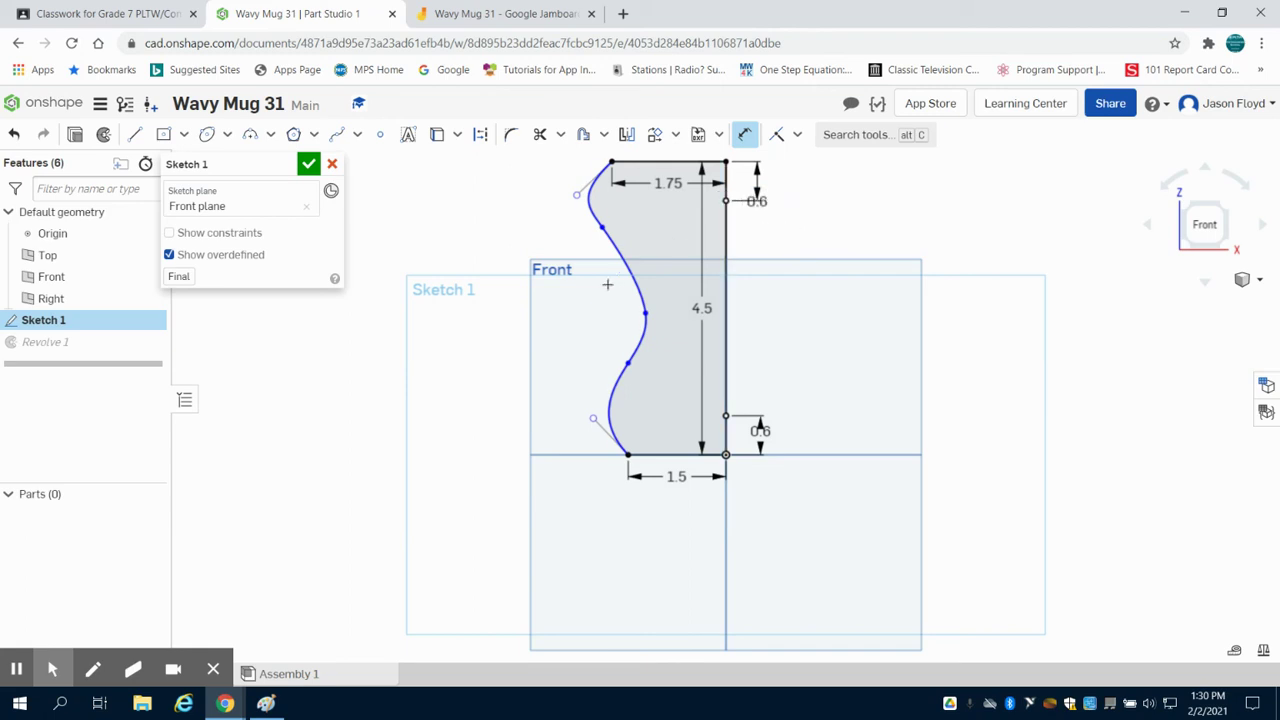
Step: Draw a horizontal line about 1.8 in long from the lower sketch point across to the spline
click(134, 134)
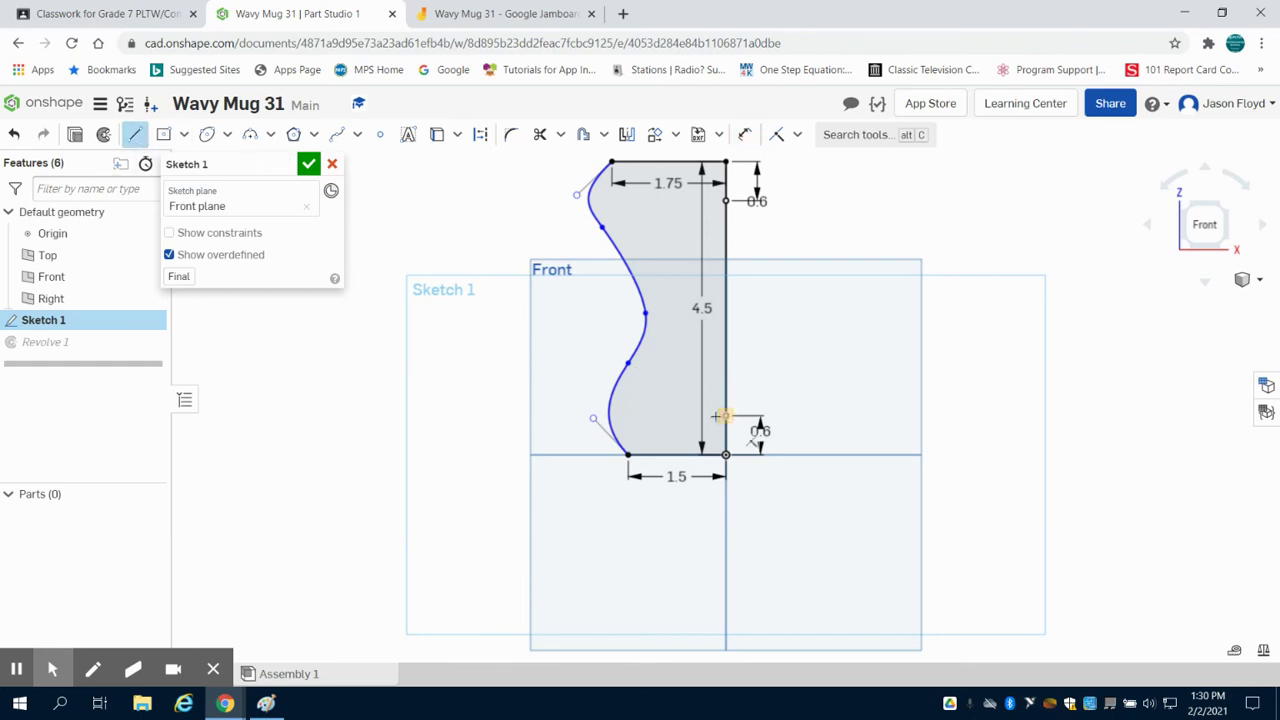
click(724, 415)
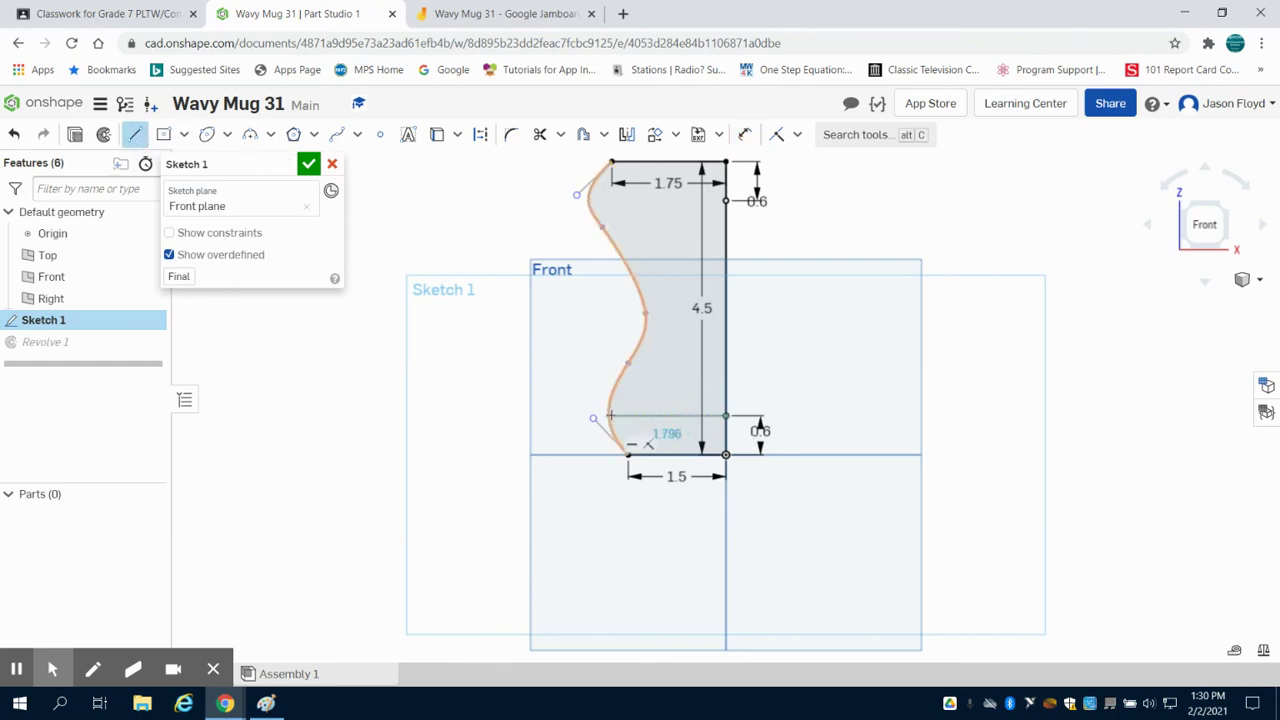
click(608, 415)
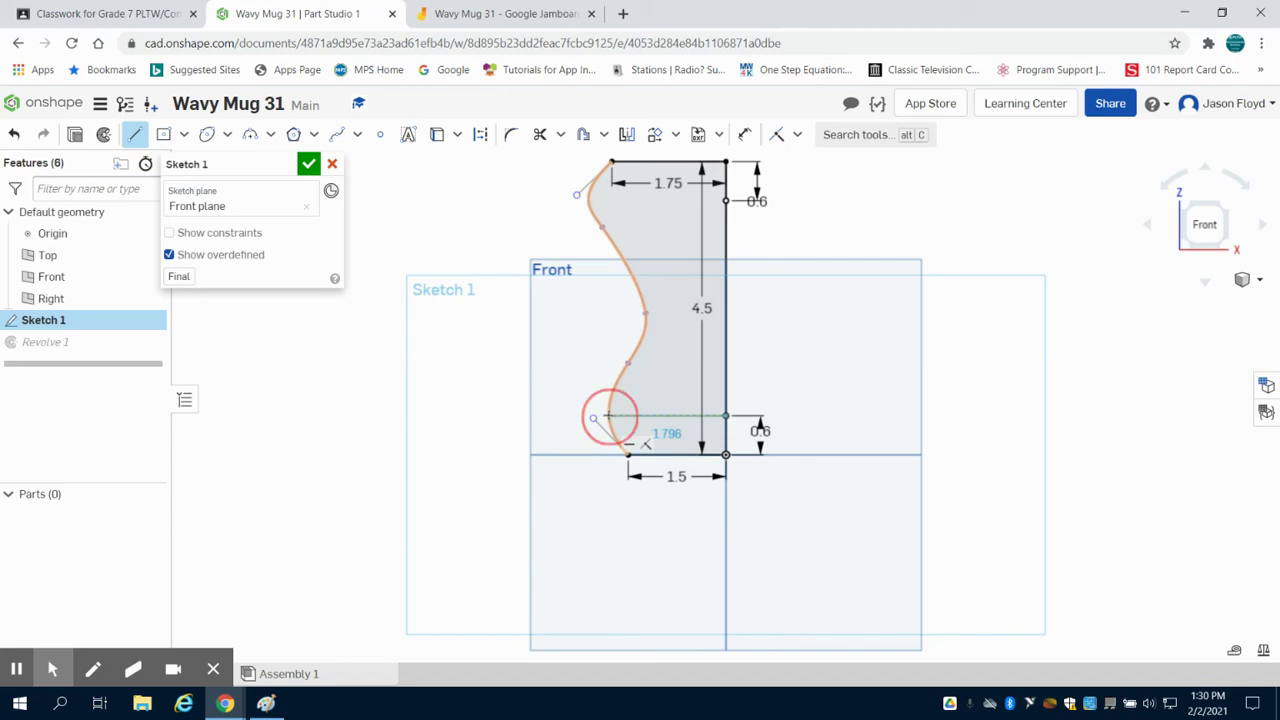
right_click(565, 340)
click(600, 352)
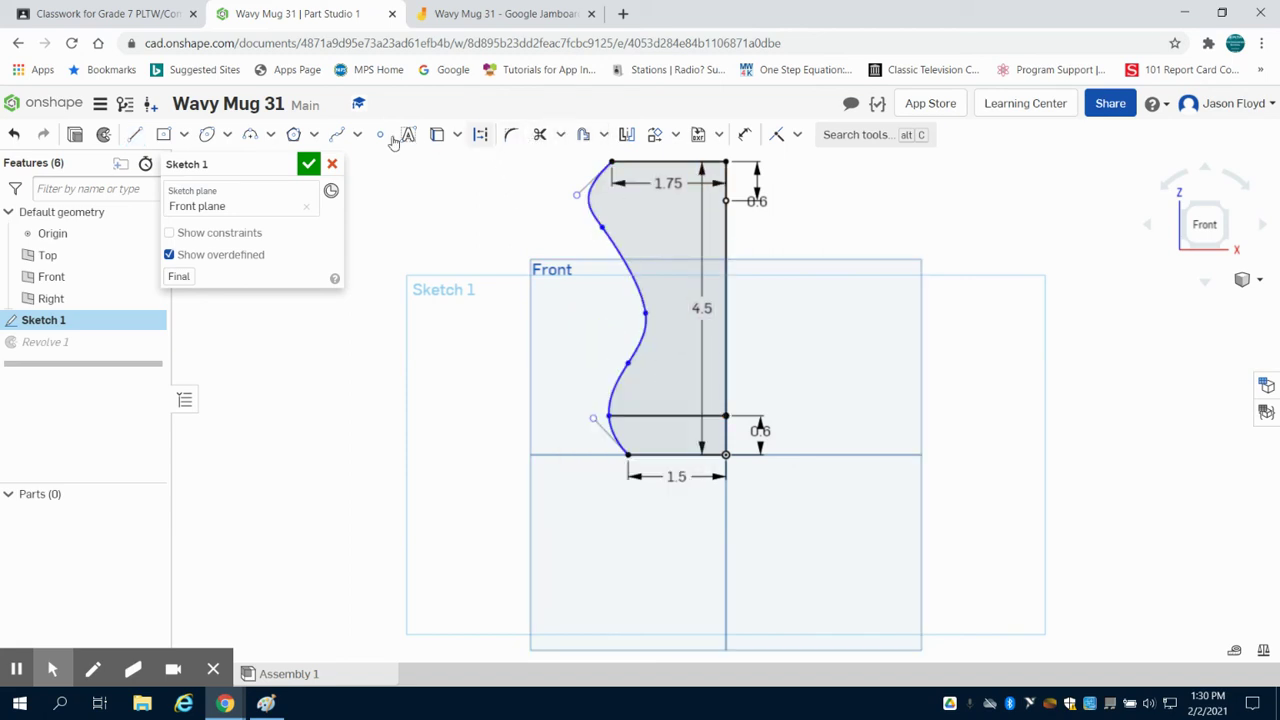
Step: Draw a horizontal line about 2.11 in long from the upper sketch point across to the spline
click(135, 134)
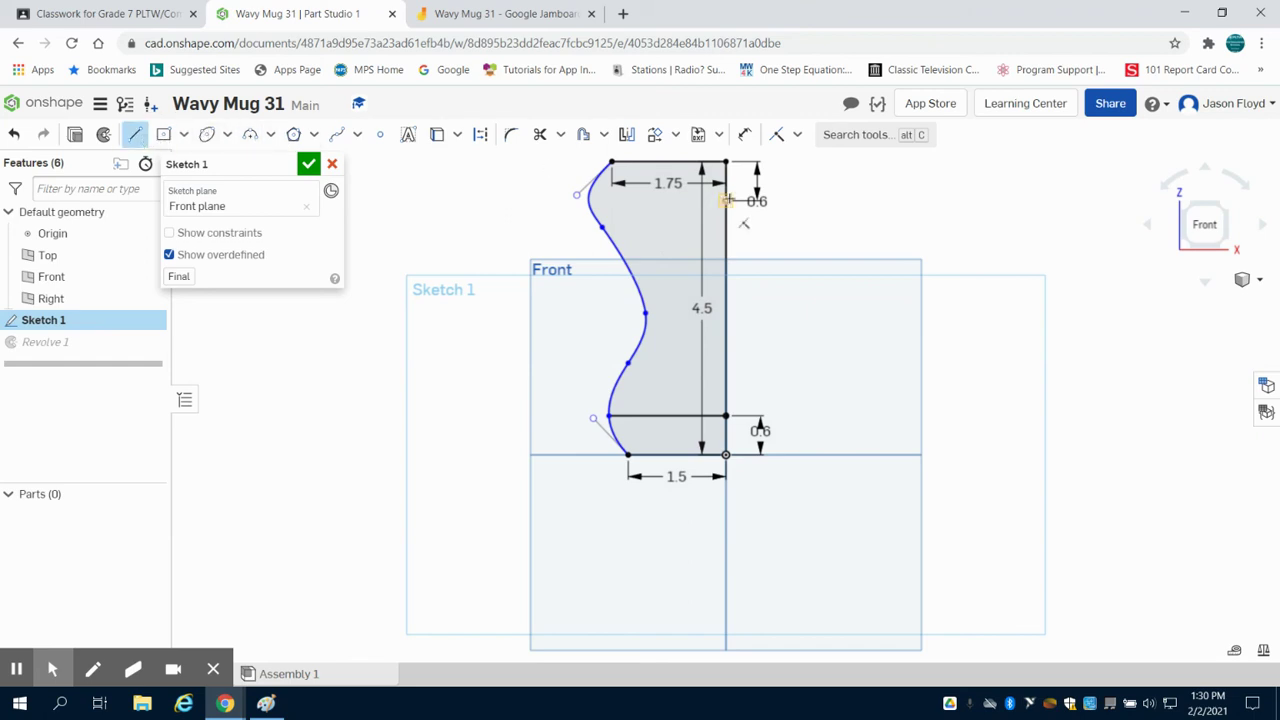
click(727, 201)
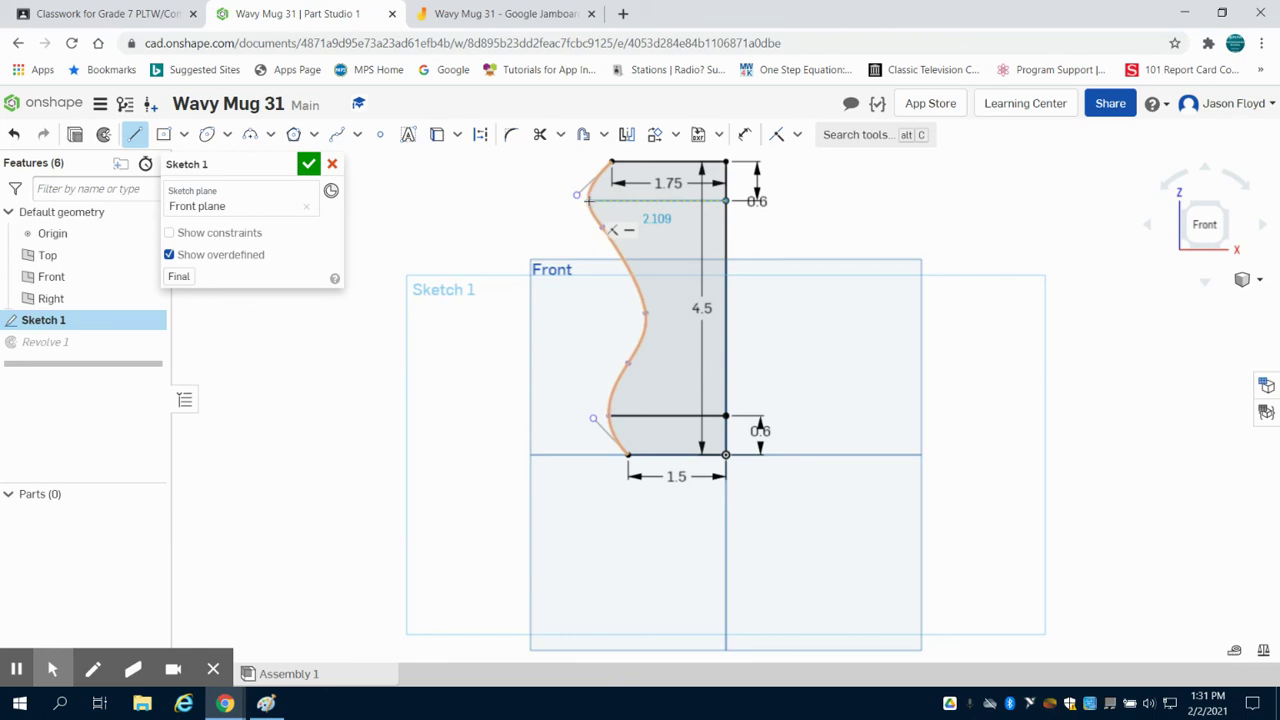
click(589, 200)
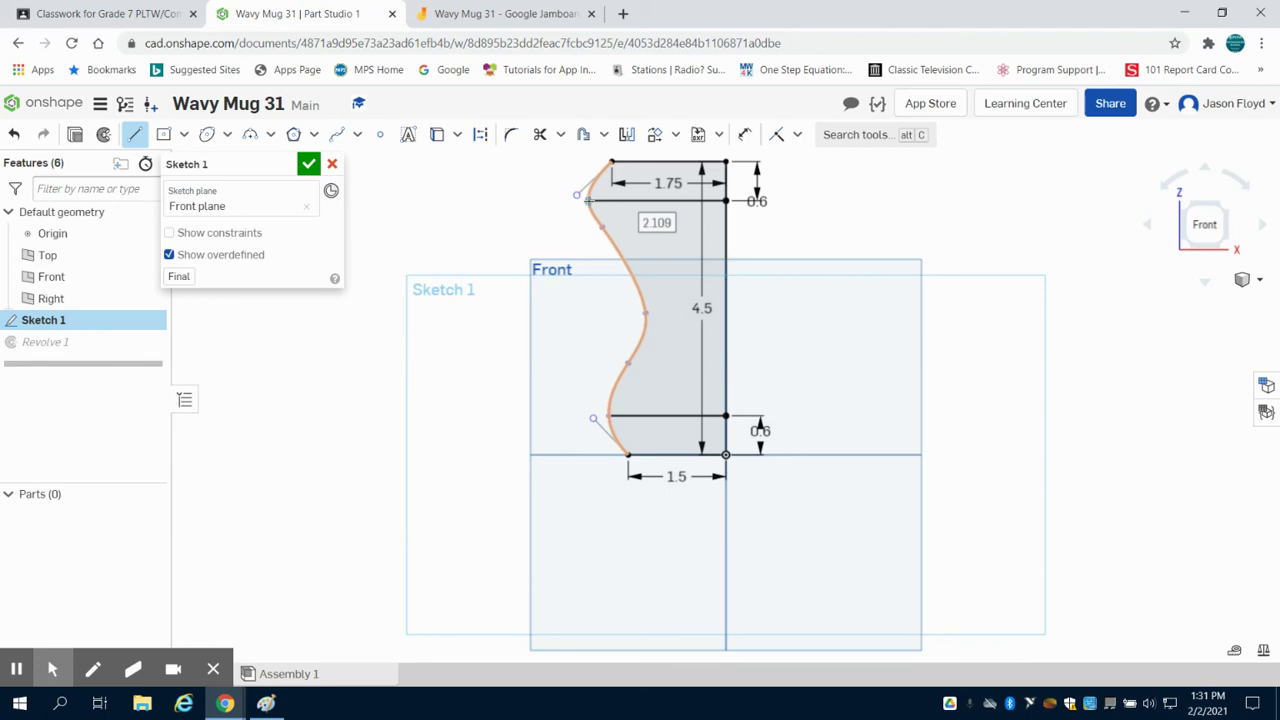
right_click(591, 200)
click(620, 211)
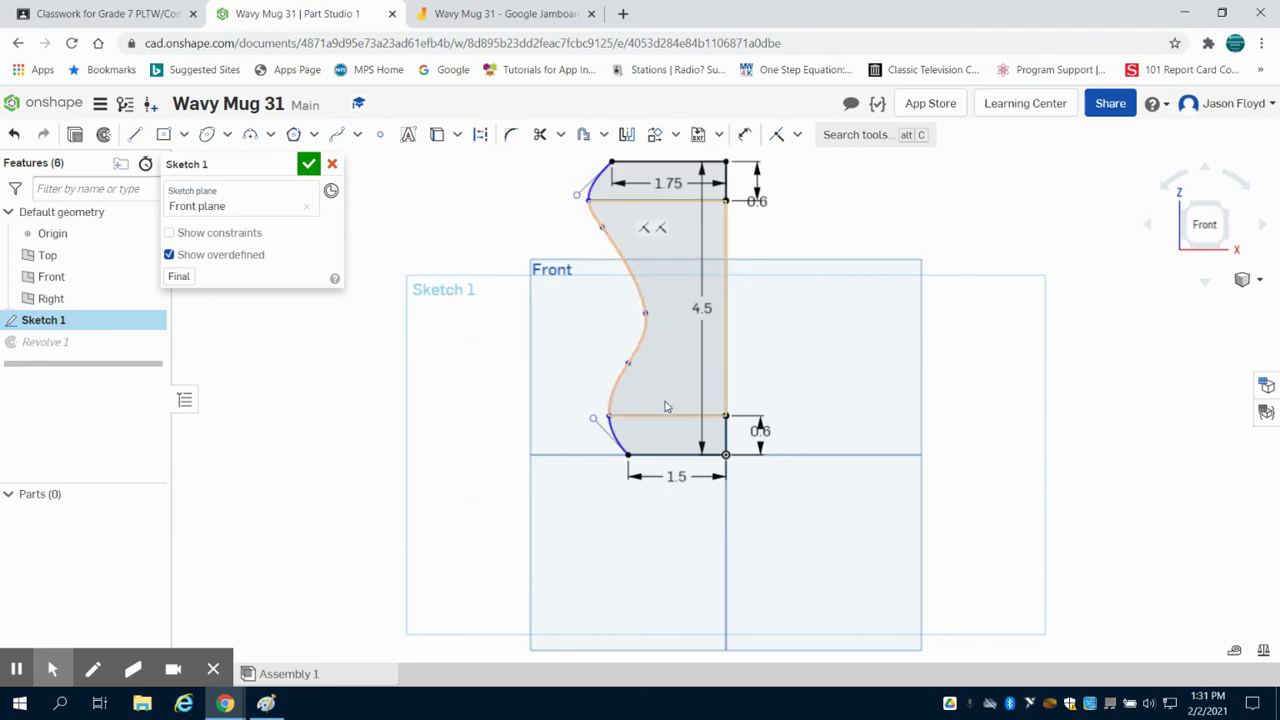
Step: Dimension the mug's half-width along the lower horizontal line, between the vertical line and the spline, and accept the sketch
click(745, 135)
click(727, 361)
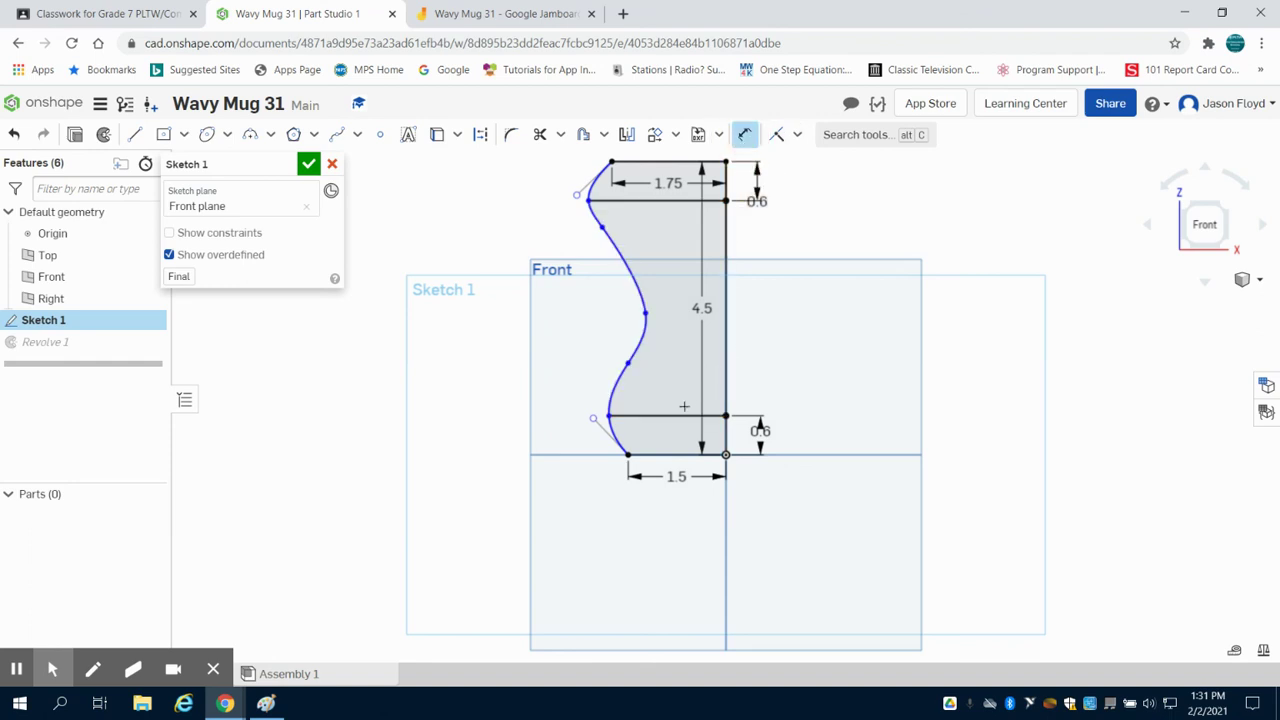
click(611, 415)
click(684, 381)
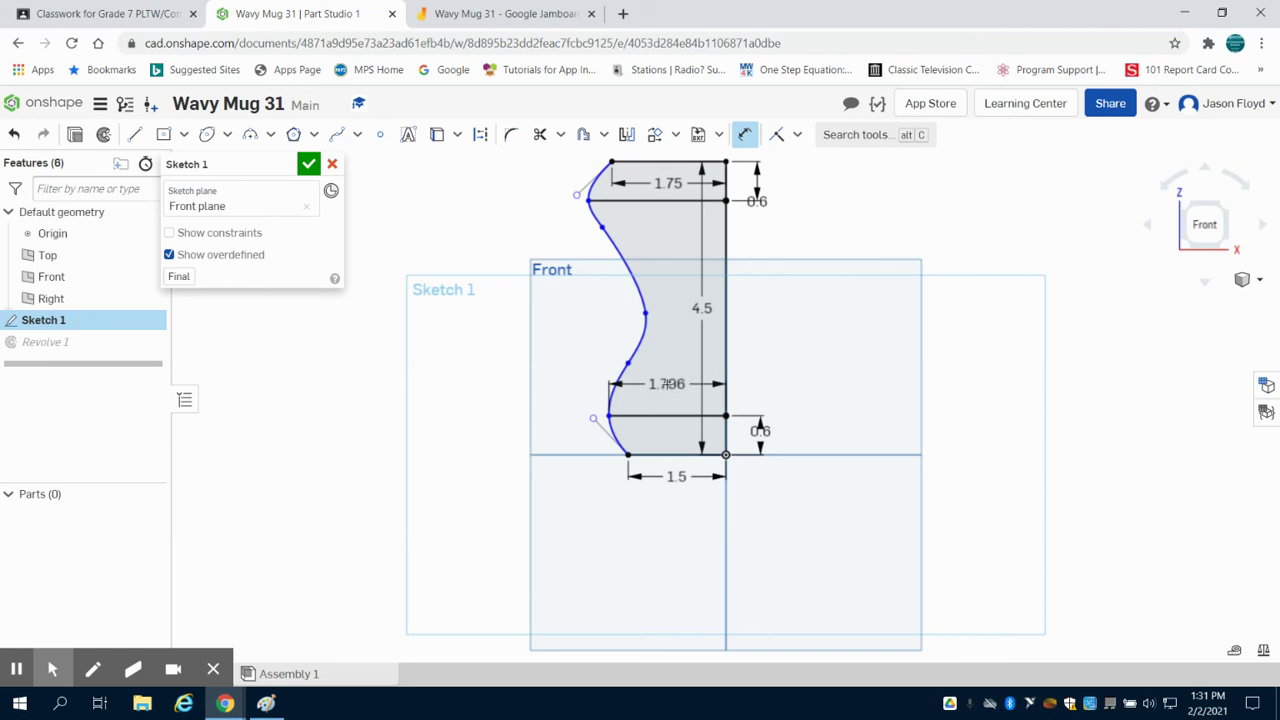
drag(541, 339, 660, 404)
double_click(660, 404)
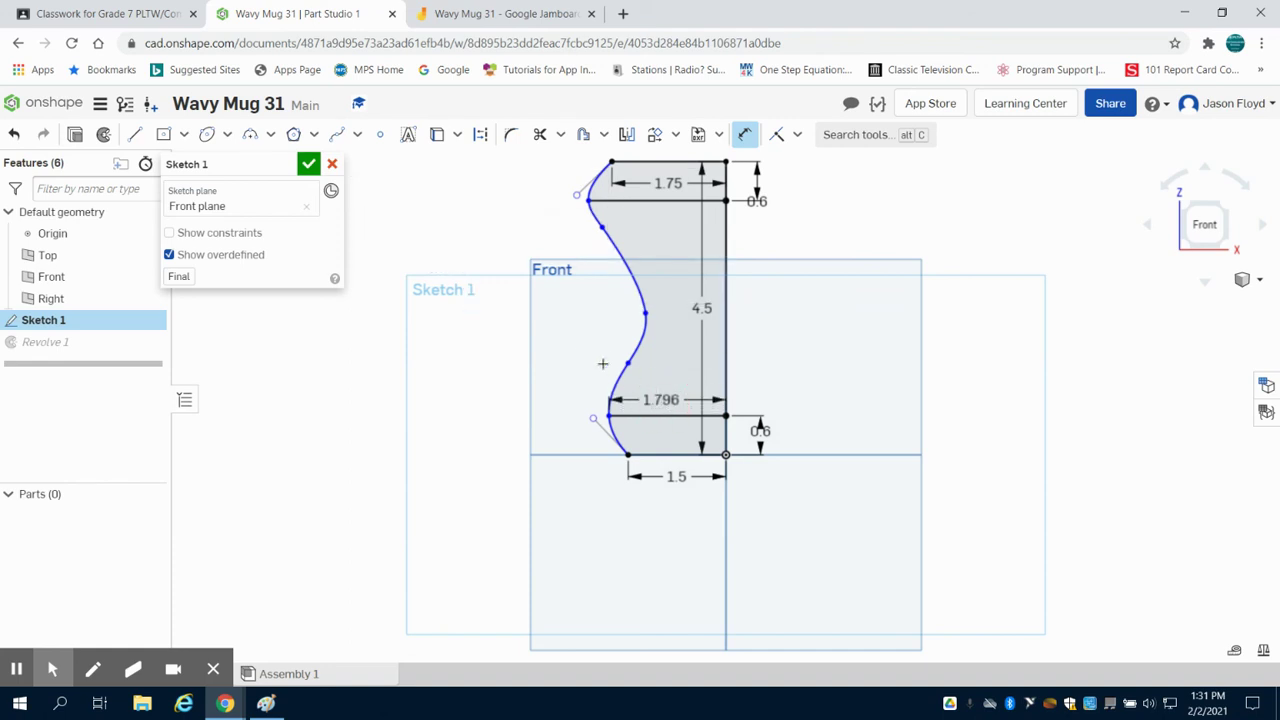
click(513, 267)
click(310, 163)
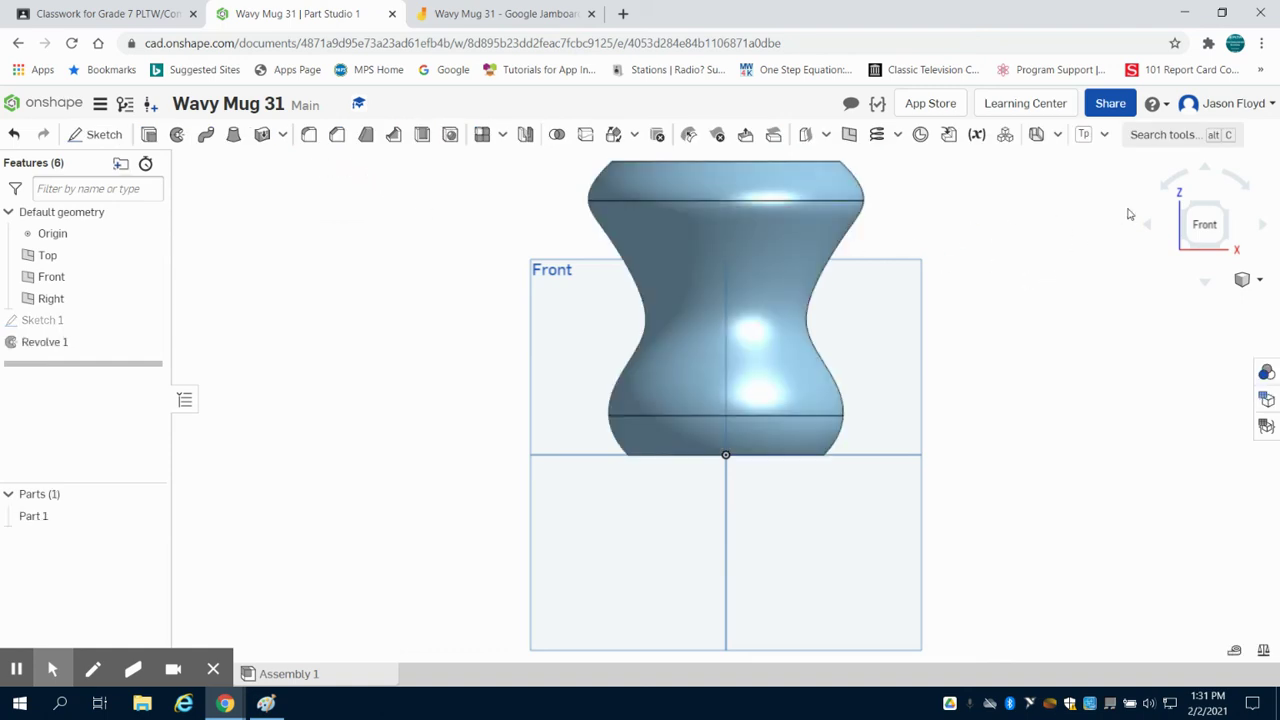
Step: Examine the revolved mug in isometric and front views and review the dimensions in its profile sketch
click(1223, 207)
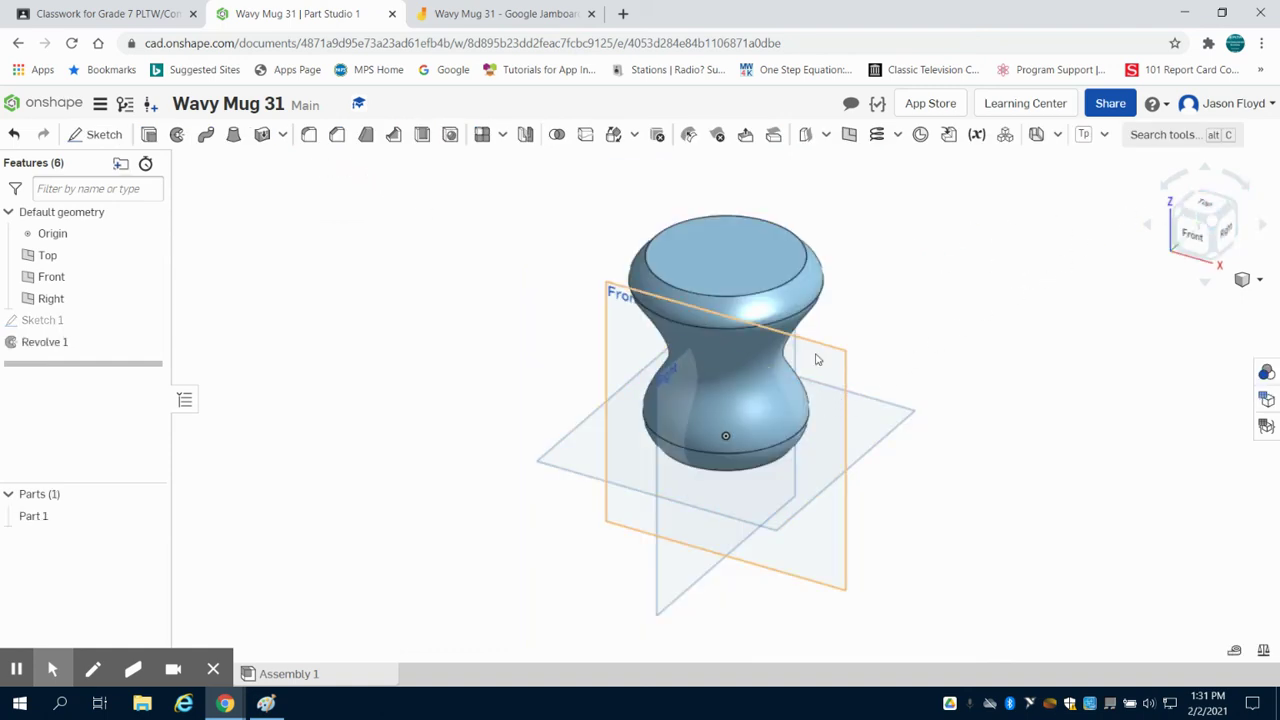
click(1191, 237)
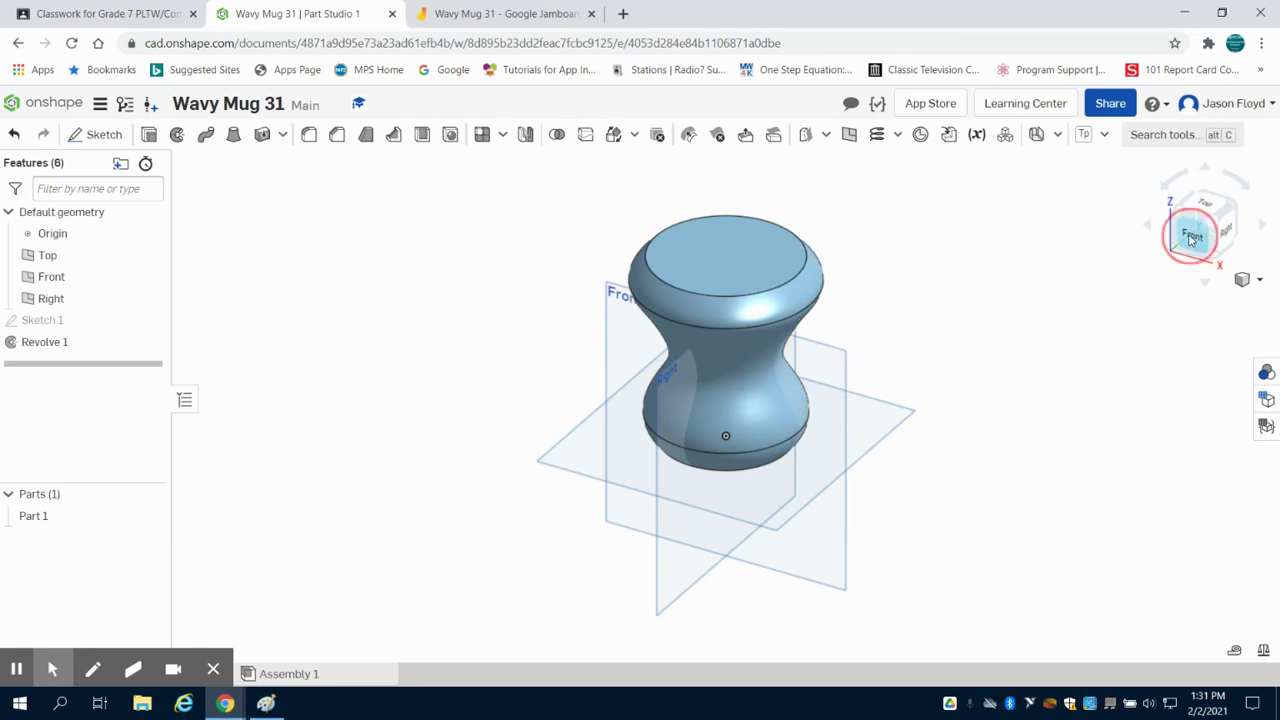
double_click(98, 320)
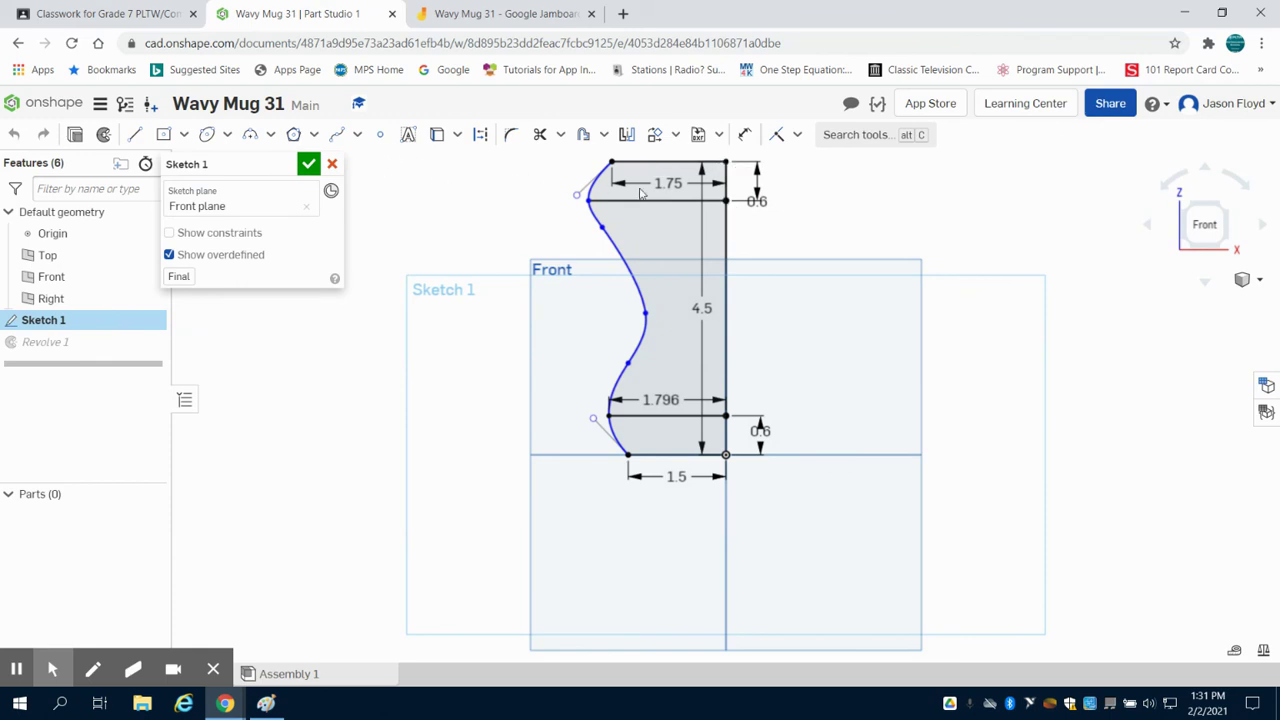
click(332, 164)
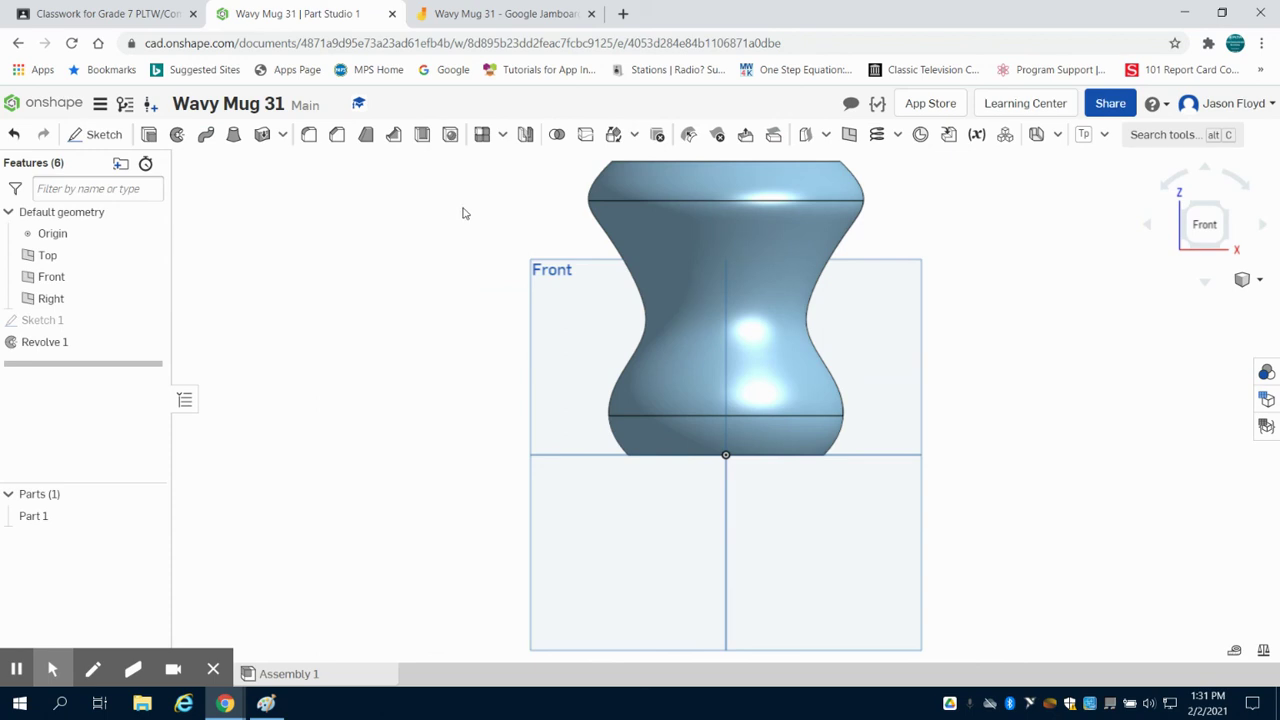
click(1205, 224)
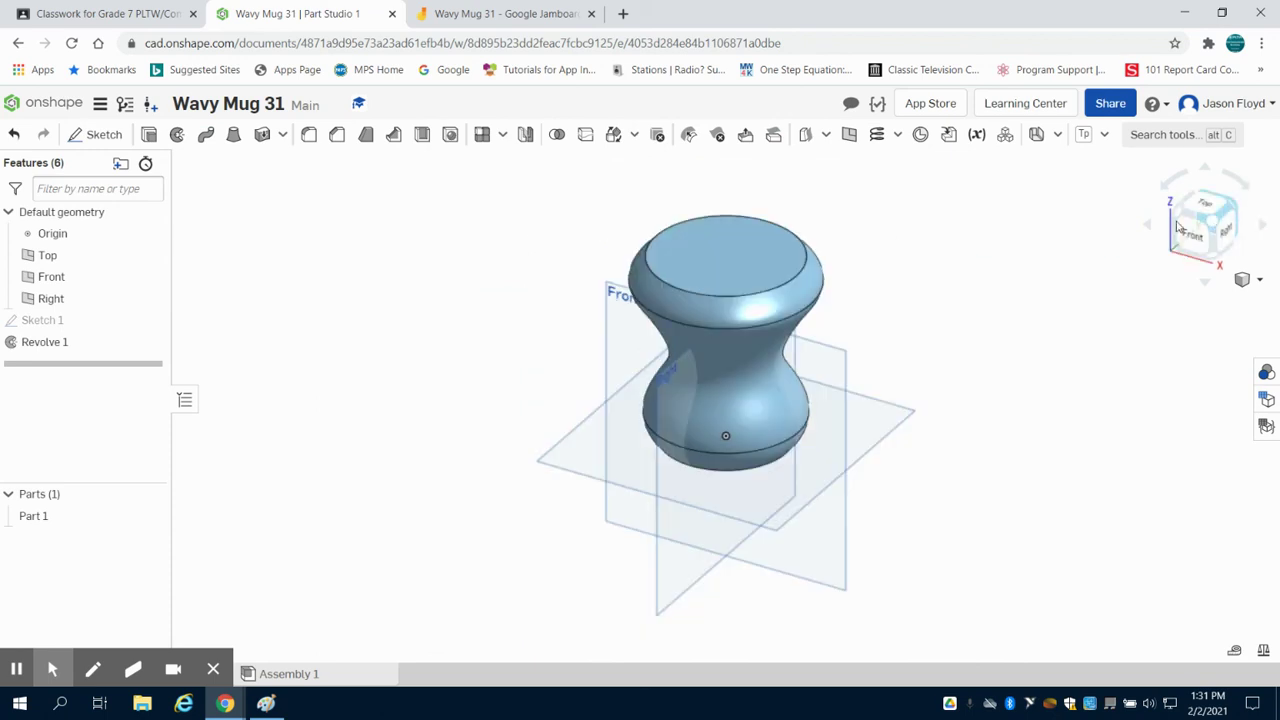